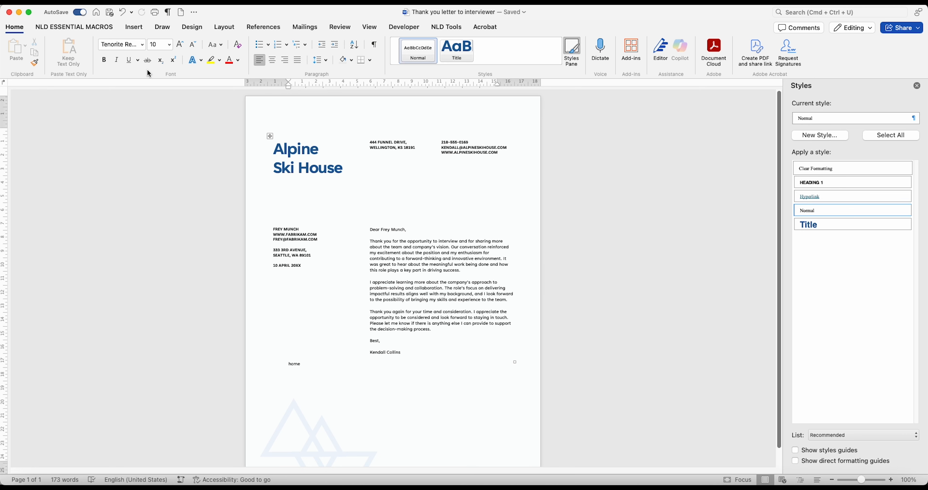
Examine the theme heading and body fonts in the letter's font list.
click(143, 44)
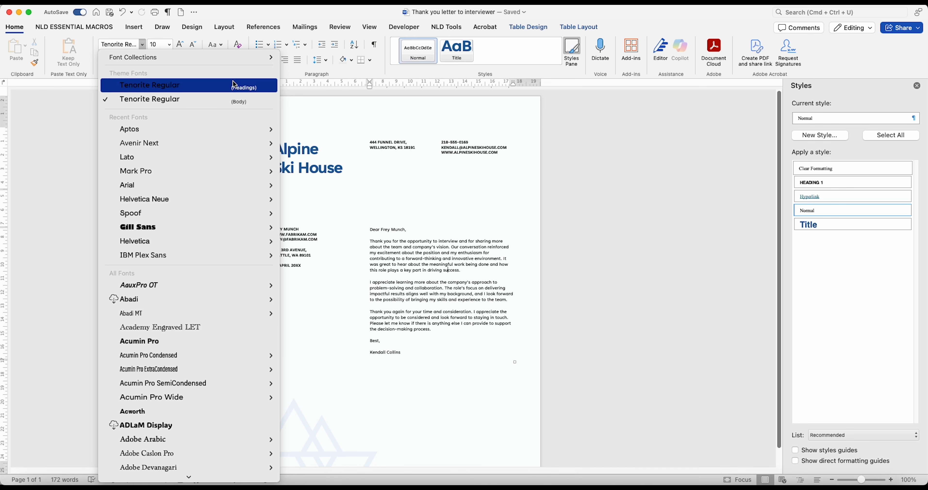
click(435, 254)
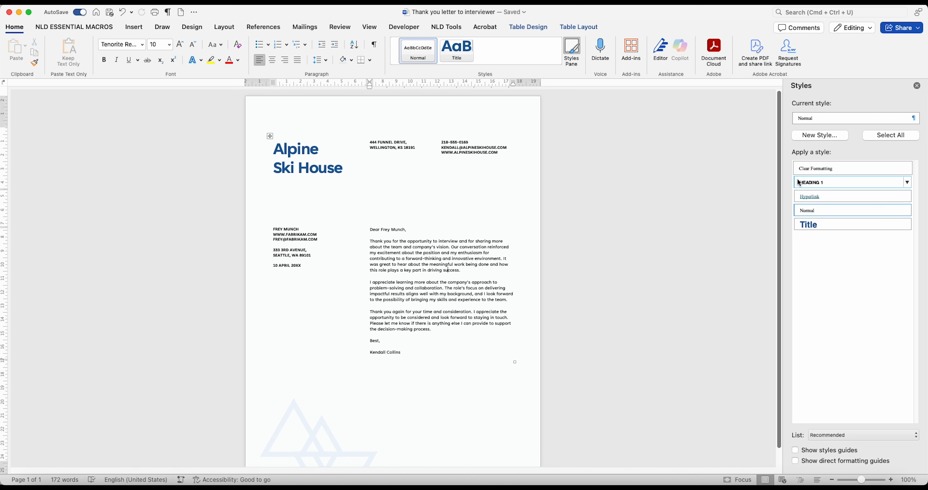
mouse_move(806, 184)
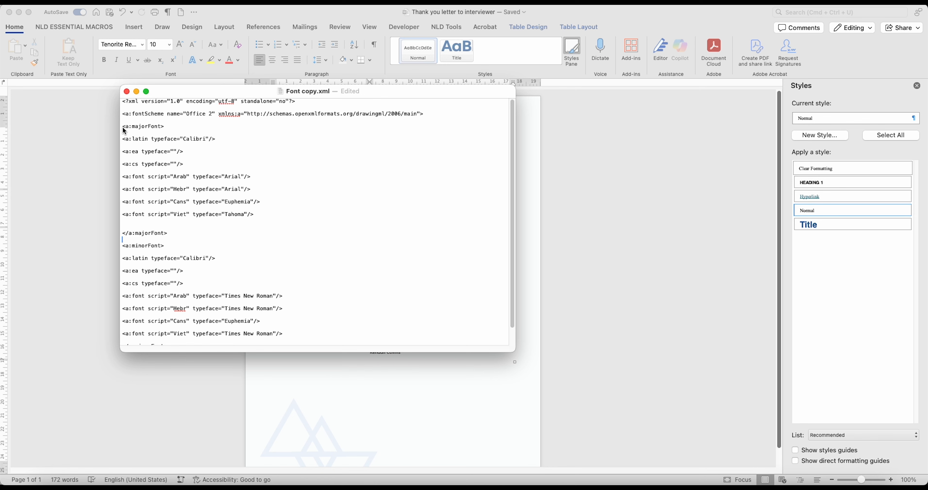
In Font copy.xml, set the Latin typeface to Verdana for the major font and Aptos for the minor font.
drag(124, 130, 165, 131)
drag(123, 246, 168, 249)
click(145, 127)
double_click(192, 259)
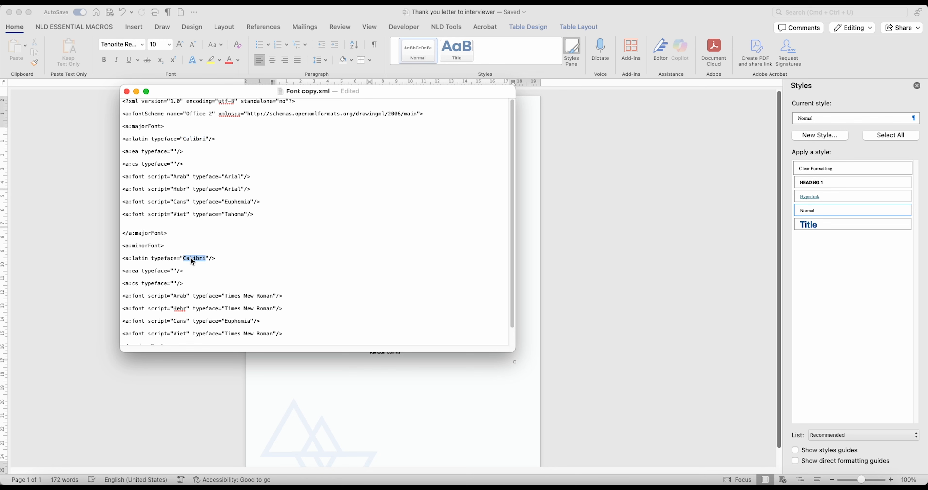
double_click(194, 139)
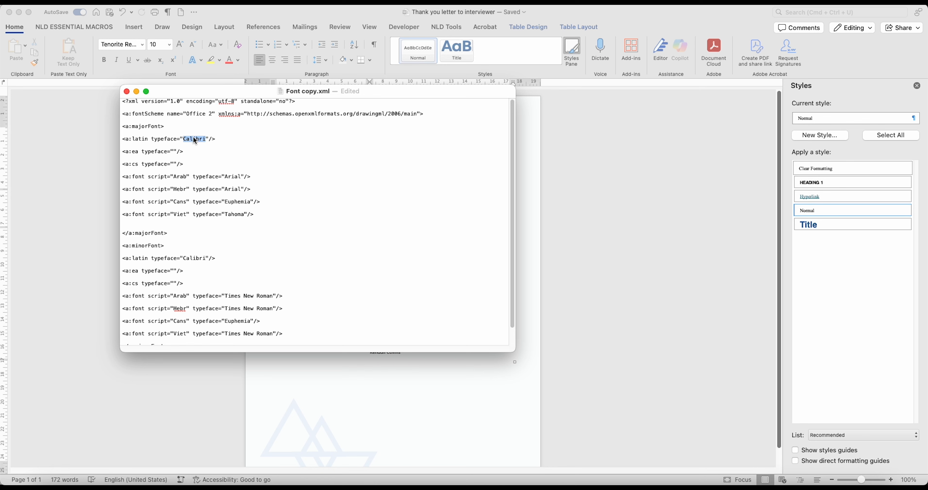
double_click(194, 259)
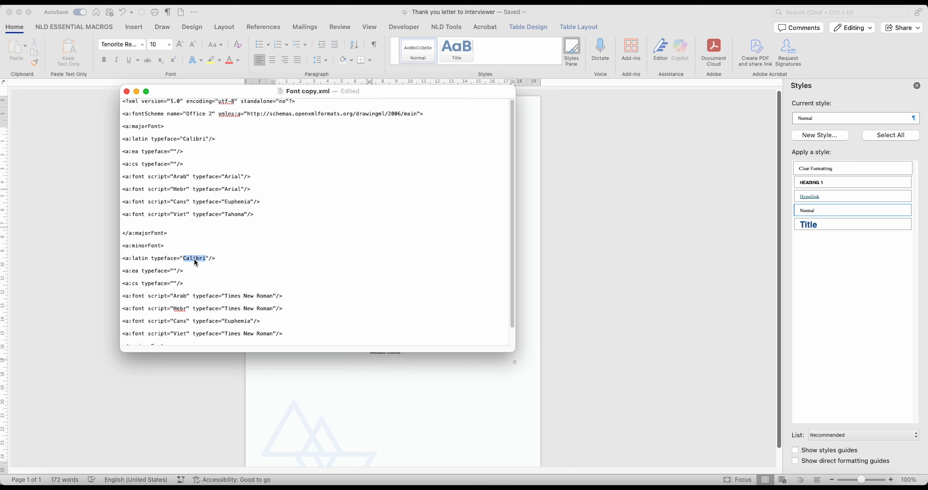
double_click(197, 140)
text(Verdana)
double_click(198, 259)
text(Aptos)
Store the XML file in the Theme Fonts folder under the owner's first name and locate it there in Finder.
click(314, 89)
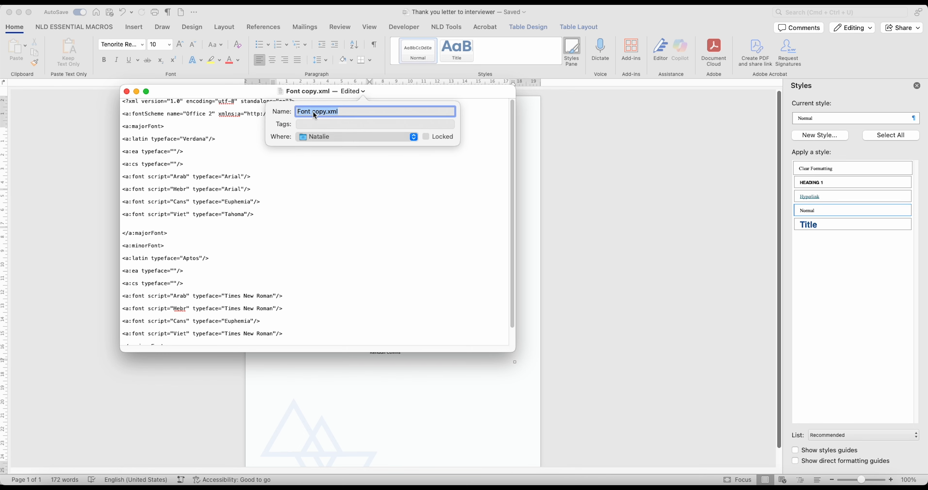
drag(336, 111, 265, 112)
text(Natalie)
click(414, 137)
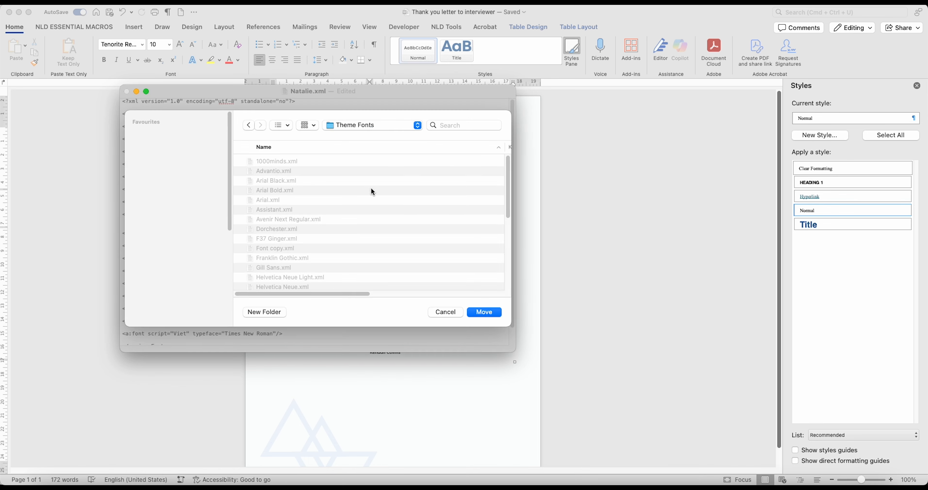
click(486, 313)
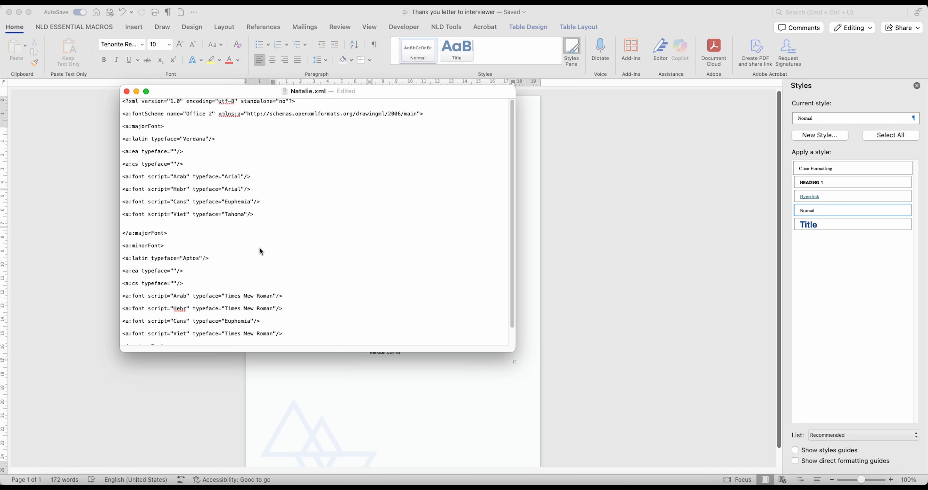
key(super+Tab)
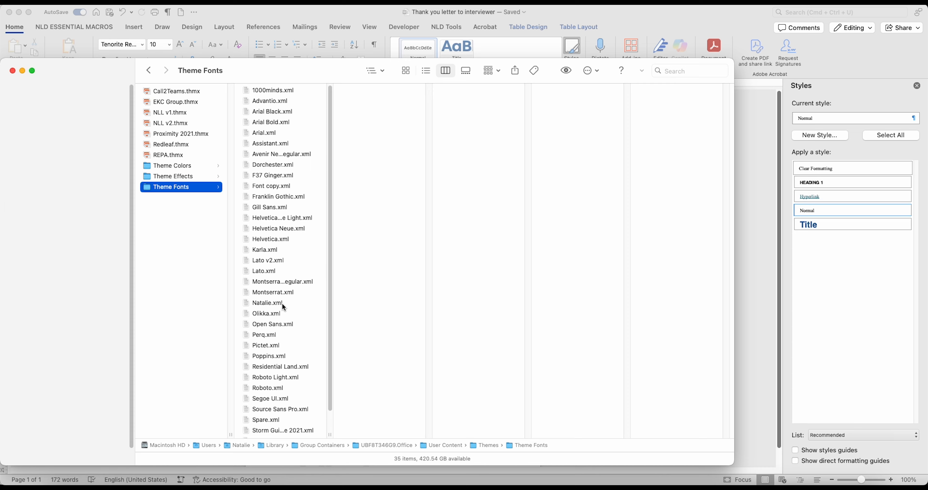
click(282, 303)
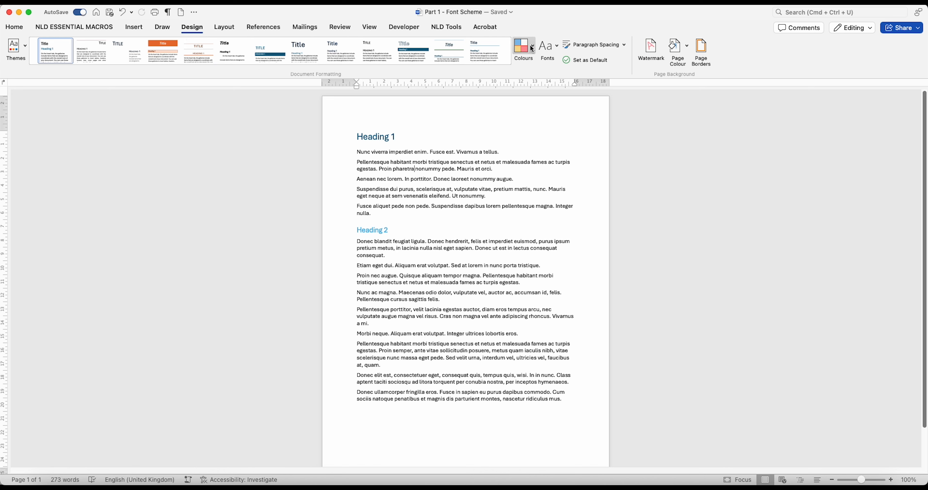
Apply the custom theme font set with Verdana headings and Aptos body to the Part 1 - Font Scheme document in Word.
click(554, 49)
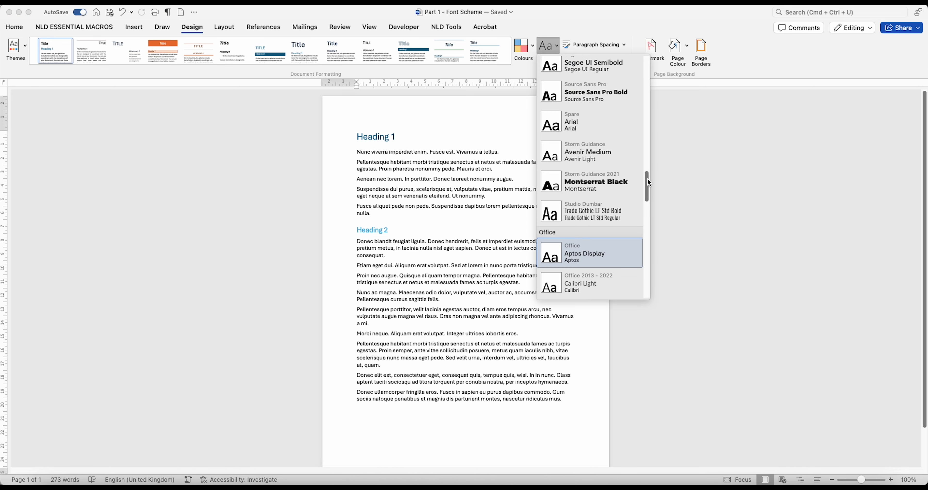
drag(647, 181, 648, 183)
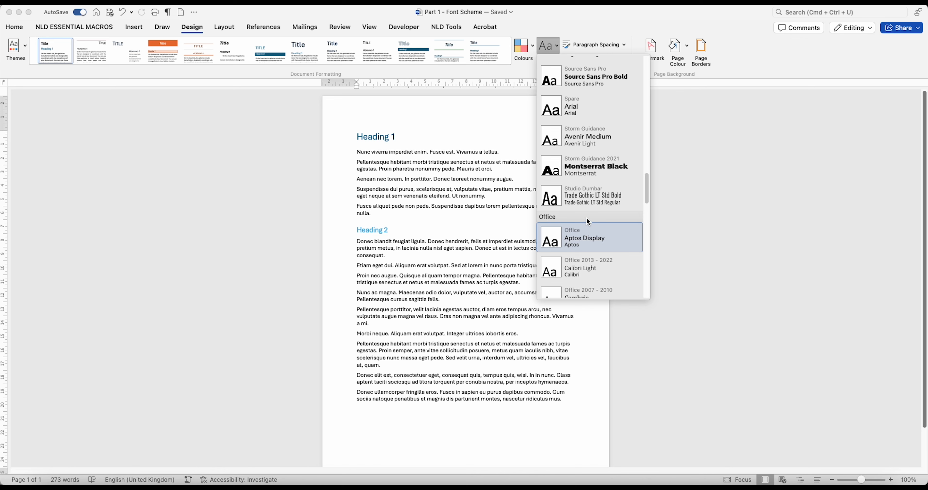
mouse_move(643, 192)
mouse_down()
mouse_move(648, 286)
mouse_move(654, 187)
mouse_up()
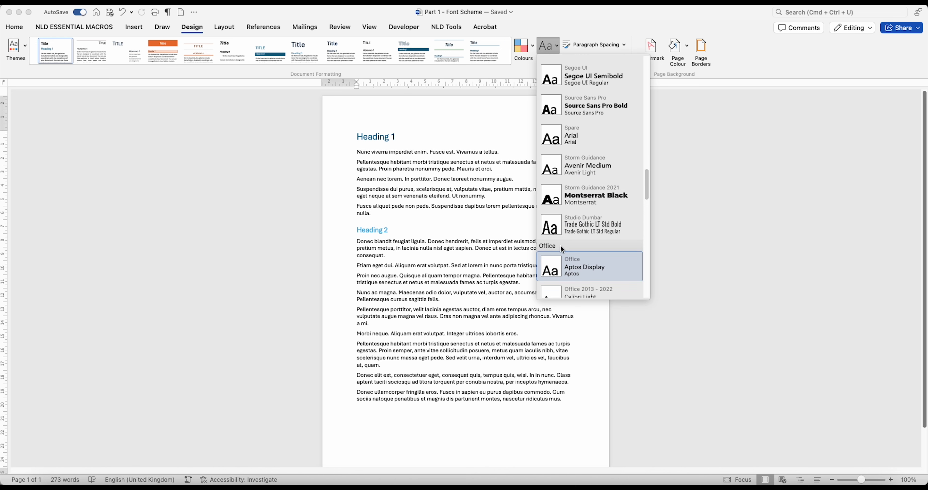
drag(646, 184, 645, 137)
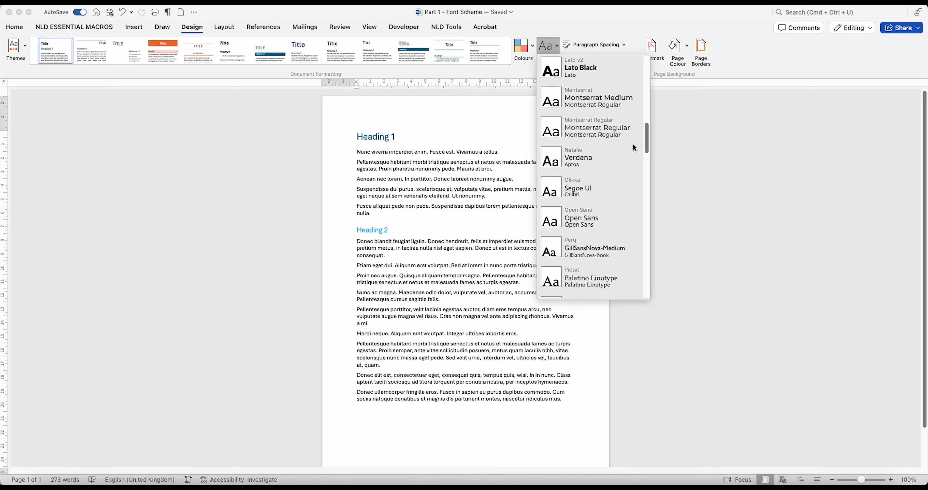
click(582, 163)
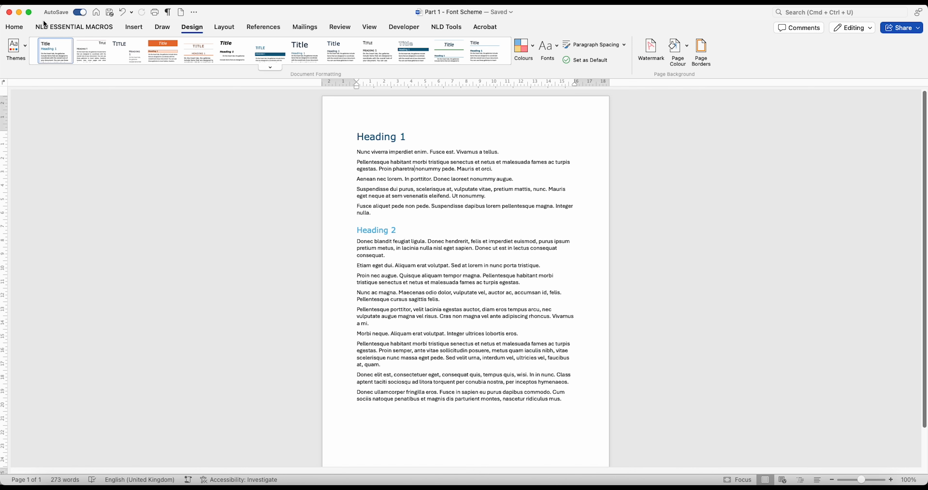
click(55, 2)
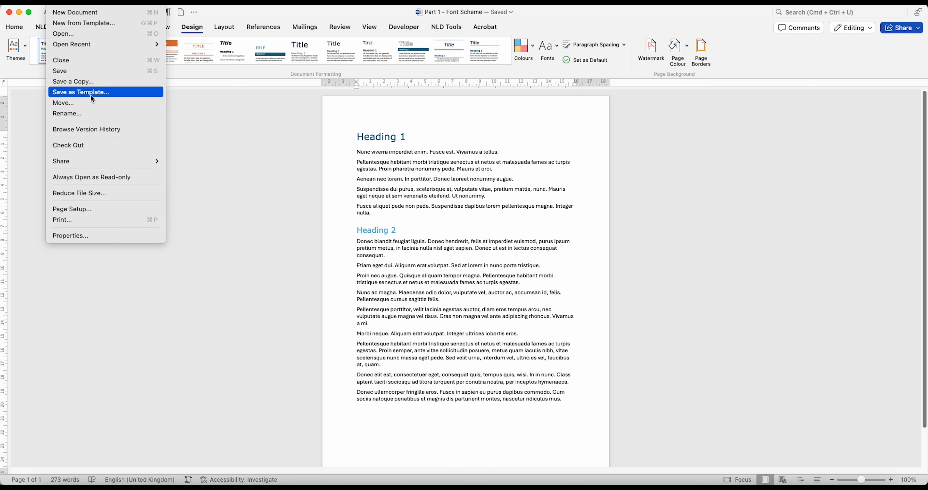
click(97, 93)
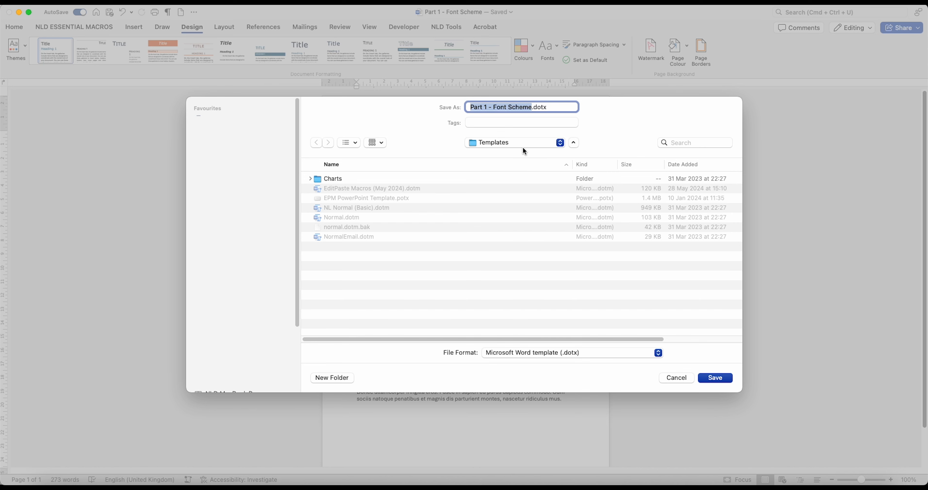
click(676, 377)
Begin saving a copy of the document and set its file format to Word Template (.dotx).
click(58, 0)
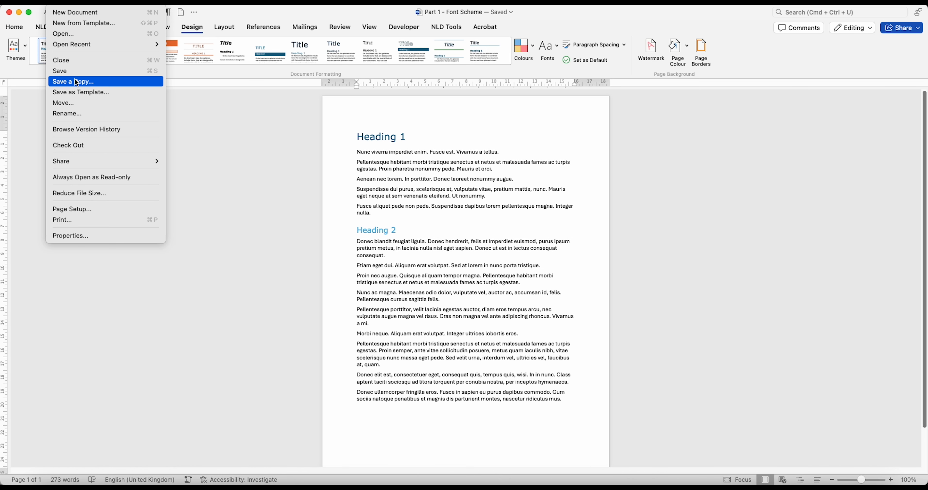
click(77, 82)
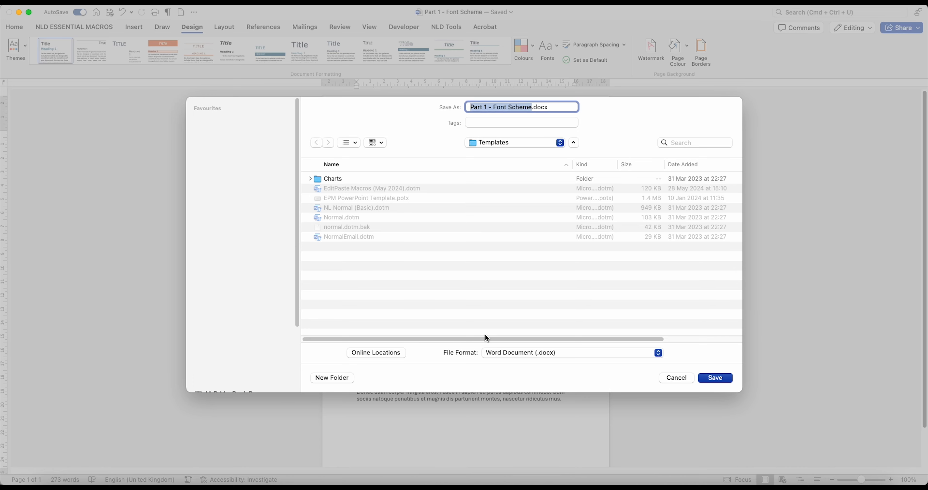
click(511, 353)
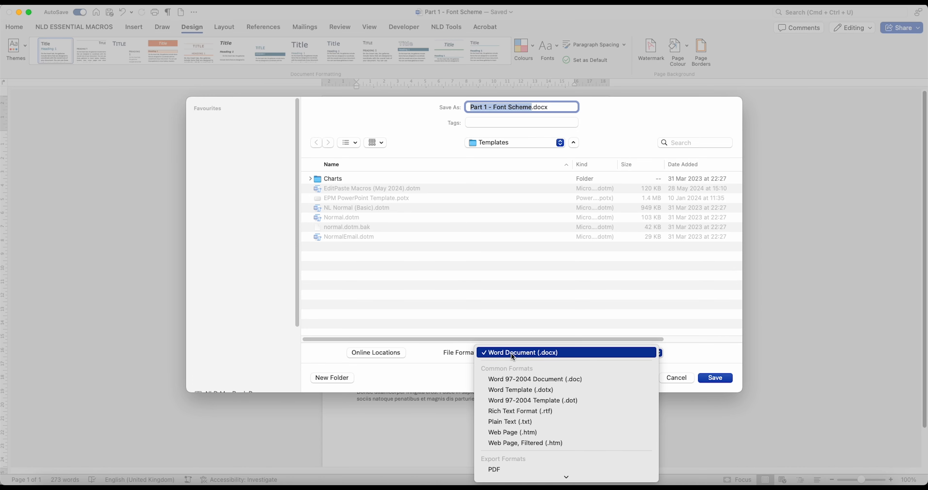
click(516, 390)
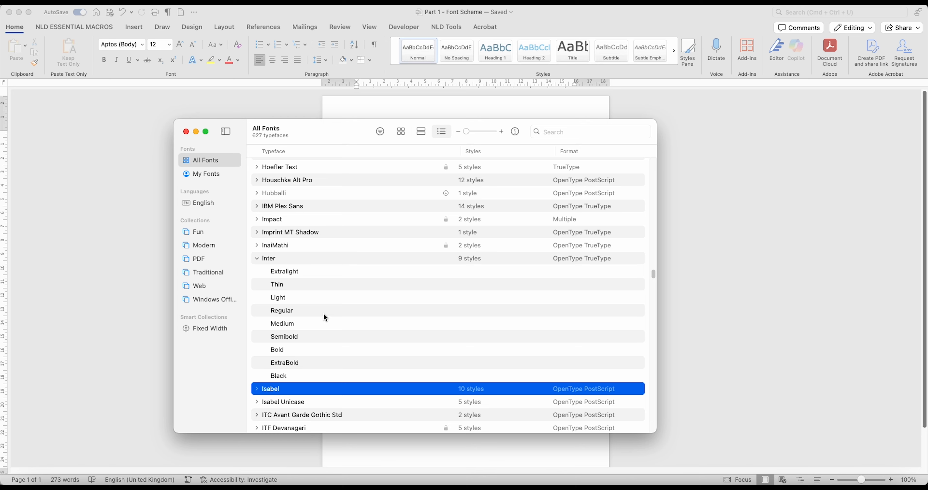
Inspect the individual Inter styles in Font Book and reveal the Semibold style's font file in Finder.
click(283, 272)
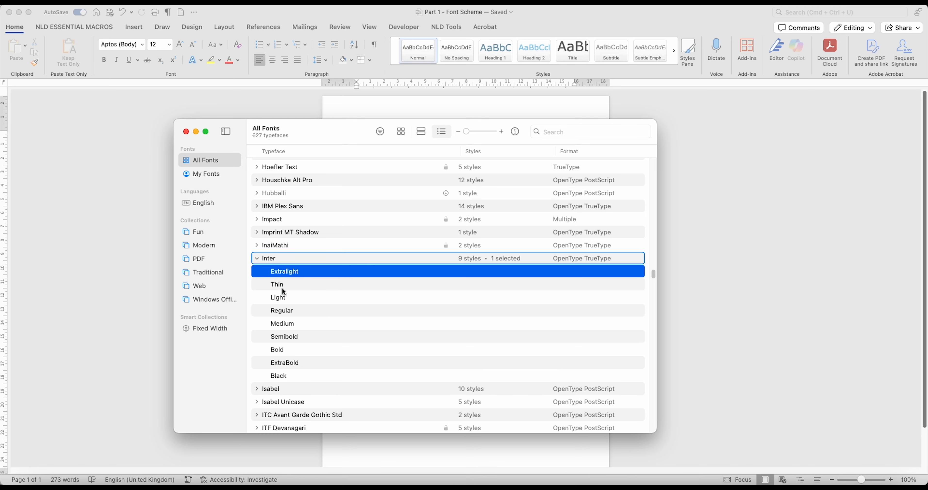
click(285, 325)
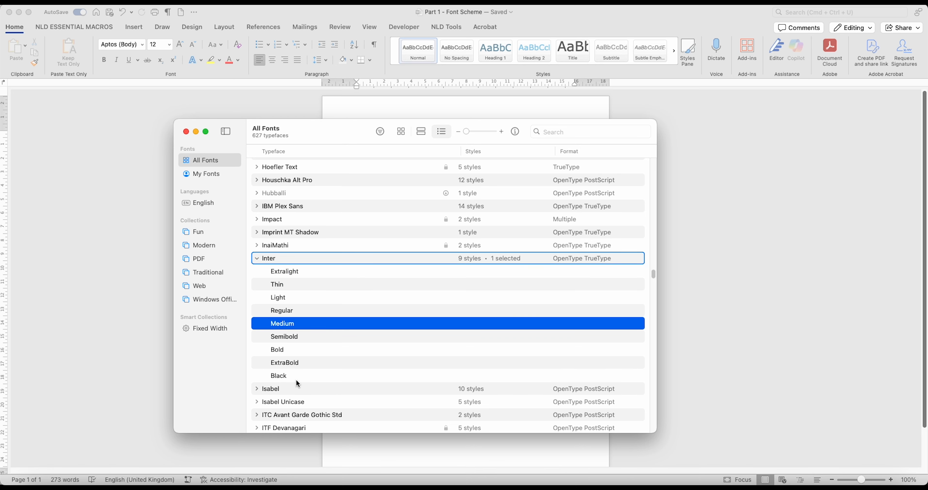
click(292, 363)
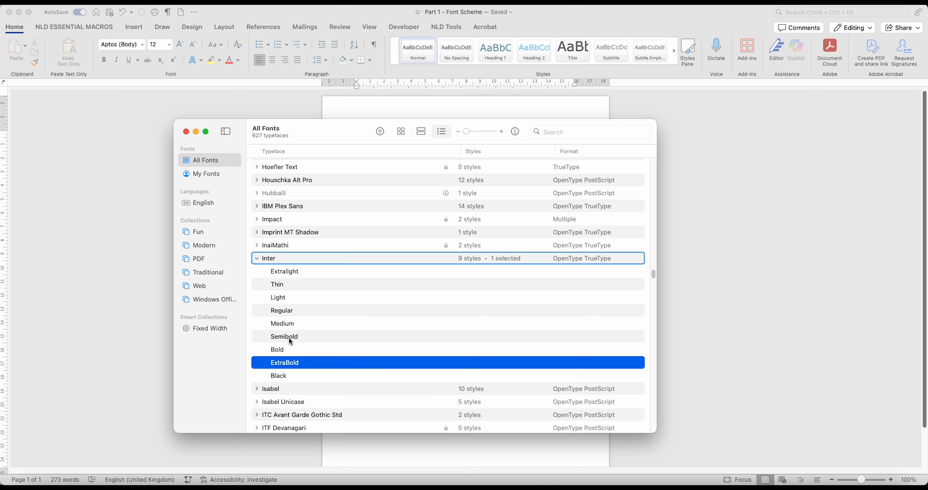
click(291, 339)
right_click(300, 339)
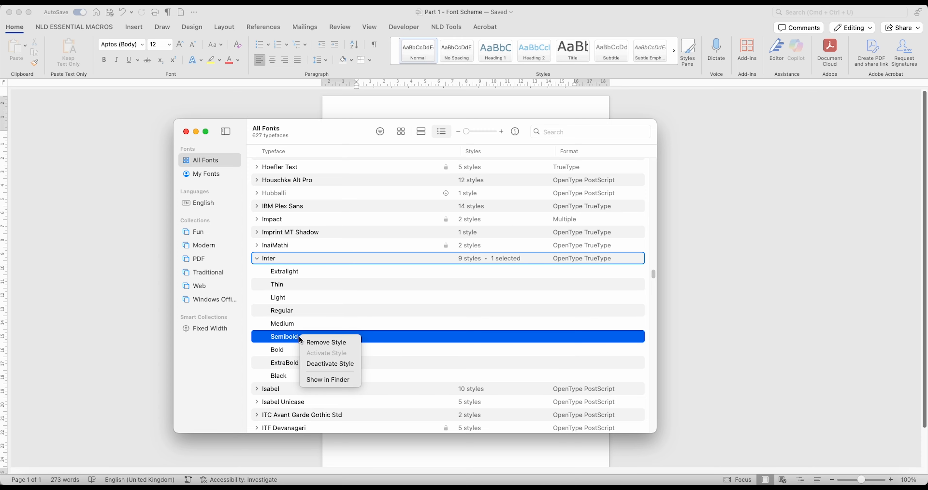
click(328, 380)
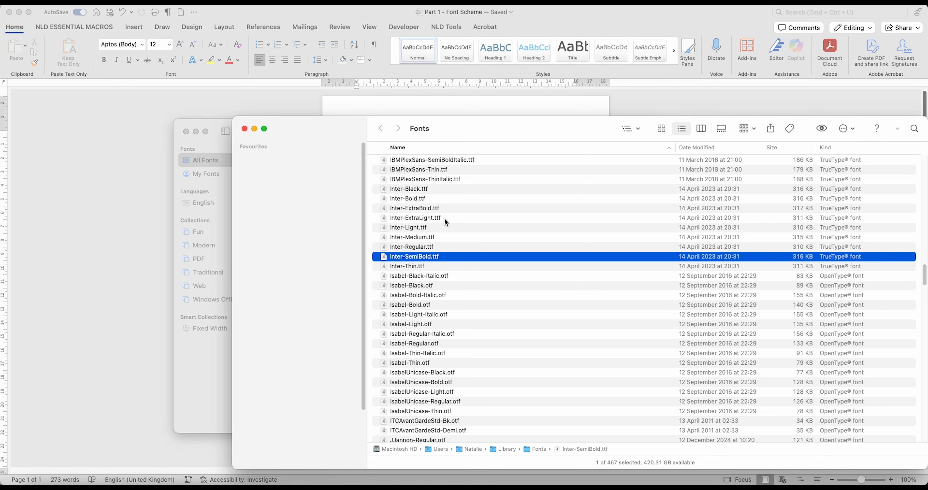
scroll(446, 236, up, 1)
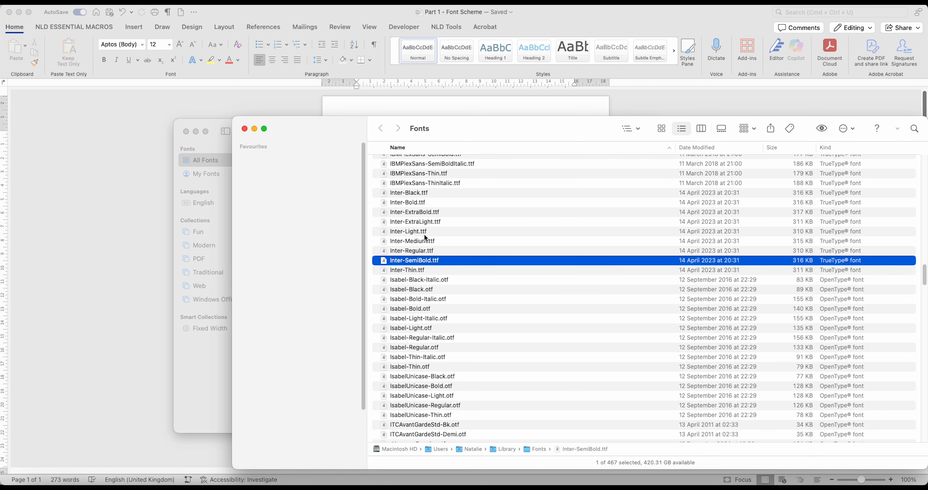
Find Inter in Word's font list and compare its style names with those in Font Book.
click(137, 209)
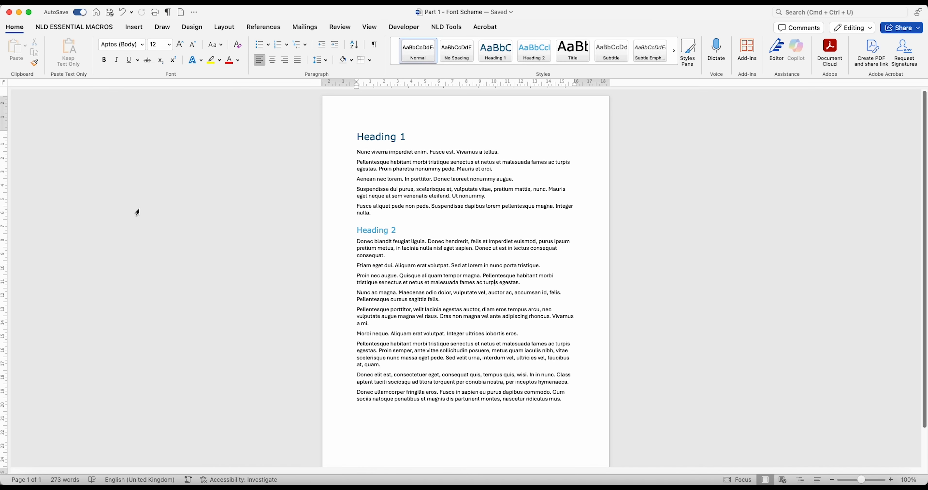
click(143, 44)
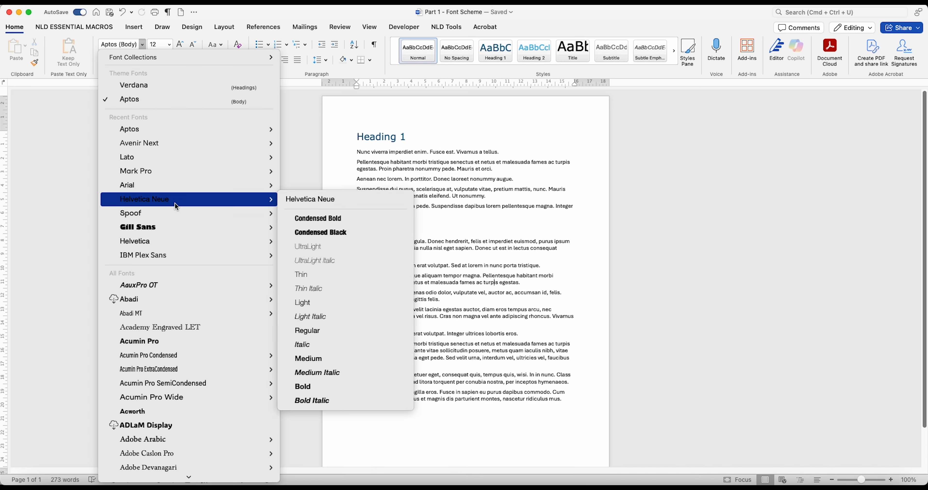
scroll(175, 202, down, 10)
scroll(176, 207, down, 15)
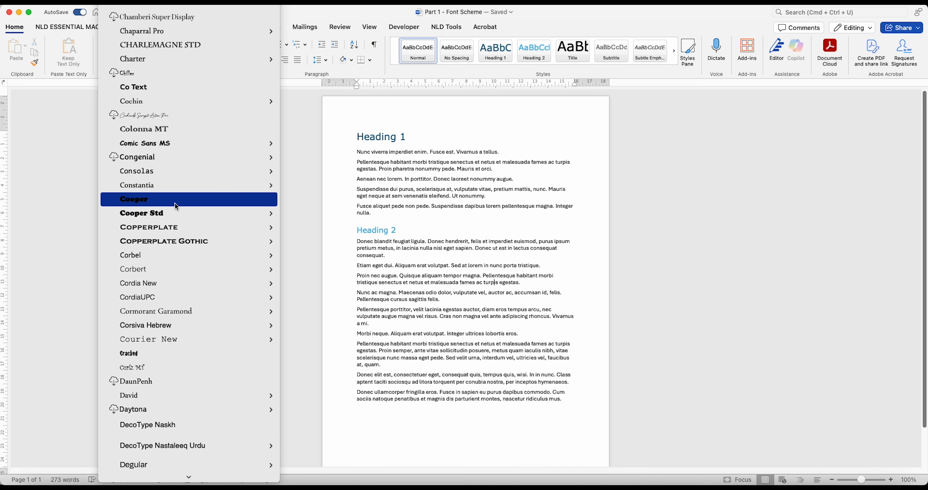
scroll(175, 203, down, 20)
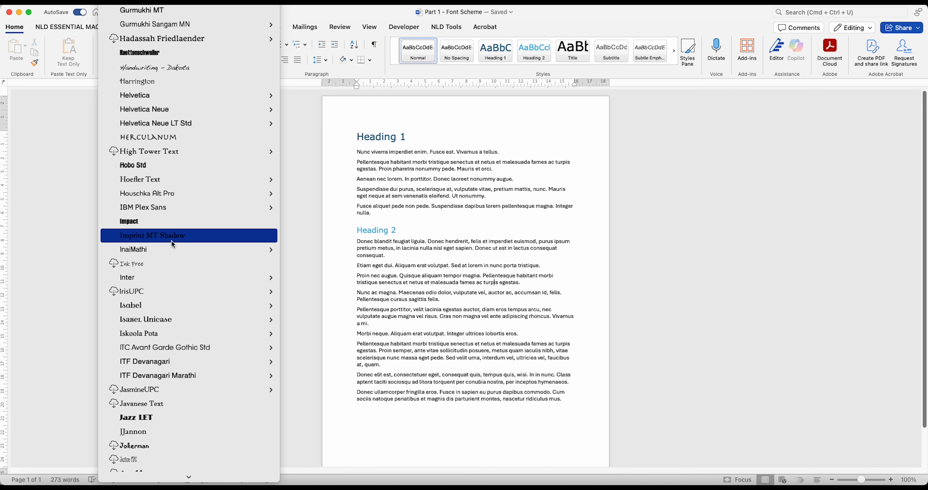
mouse_move(234, 277)
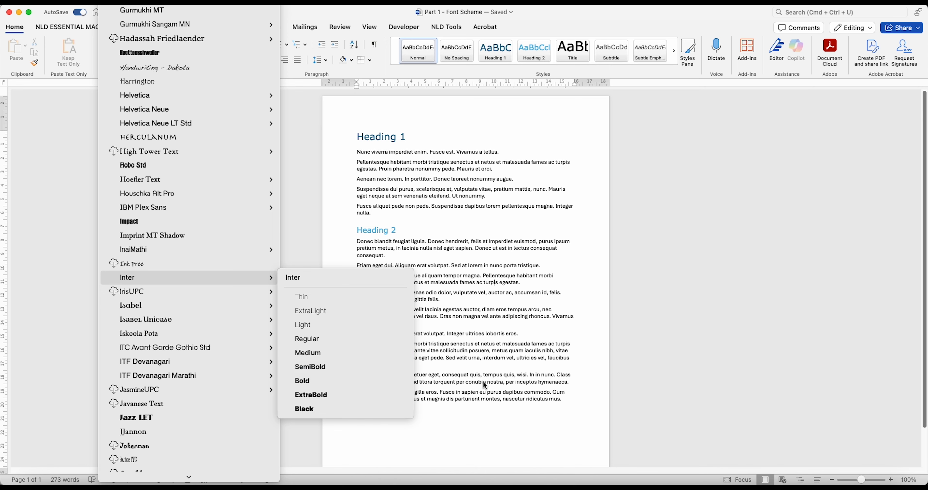
click(622, 488)
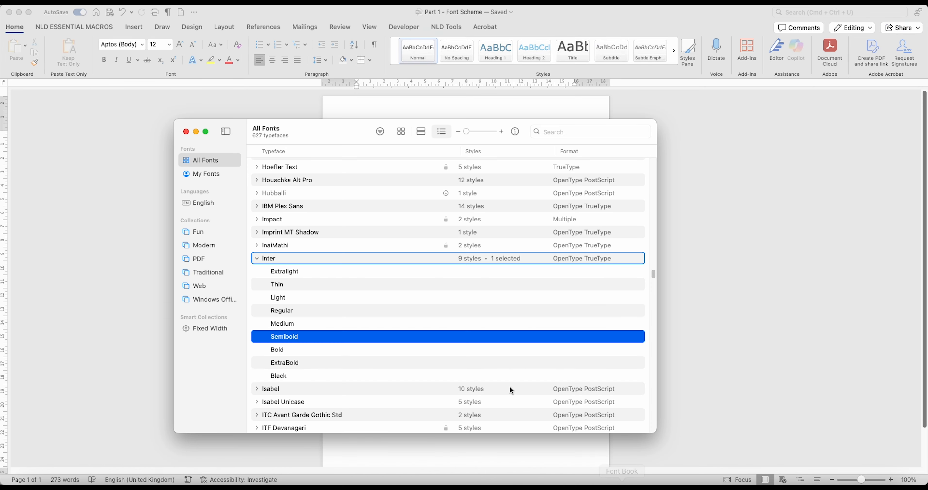
click(312, 365)
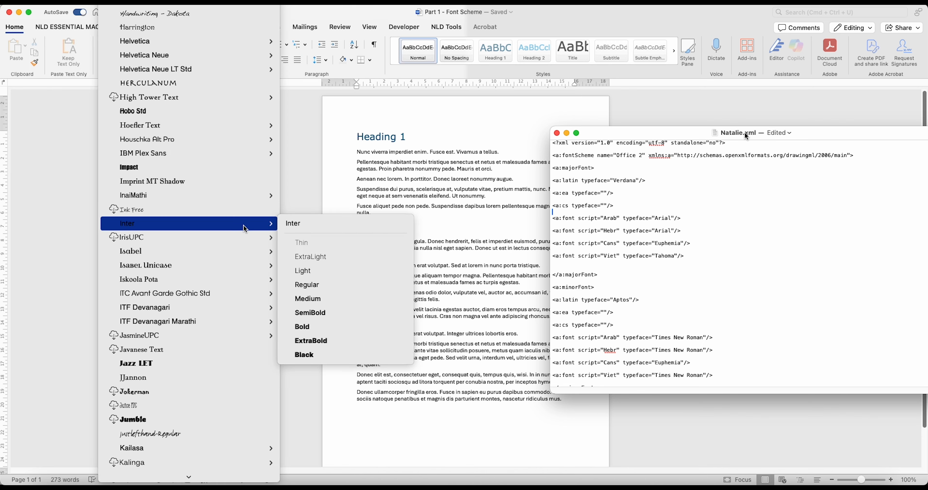
Rename the font scheme XML file in the Theme Fonts folder by adding 2 to the end of its name.
click(744, 133)
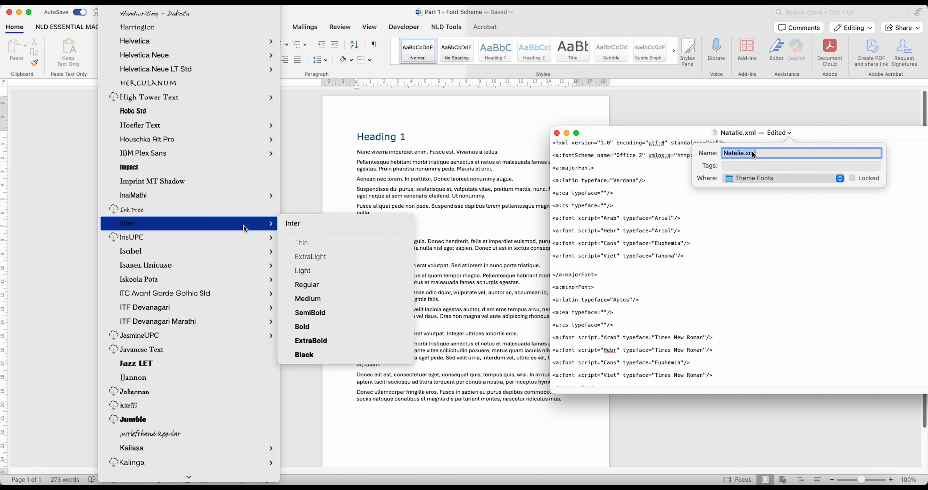
click(746, 153)
text(2)
key(Return)
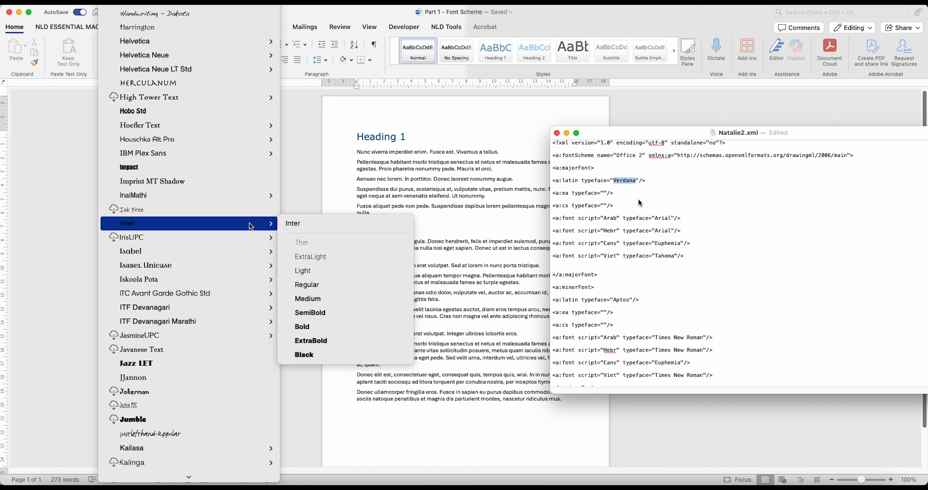
Set the major Latin typeface to Inter ExtraBold and the minor Latin typeface to Inter, and save the XML file.
text(Inter ExtraBold)
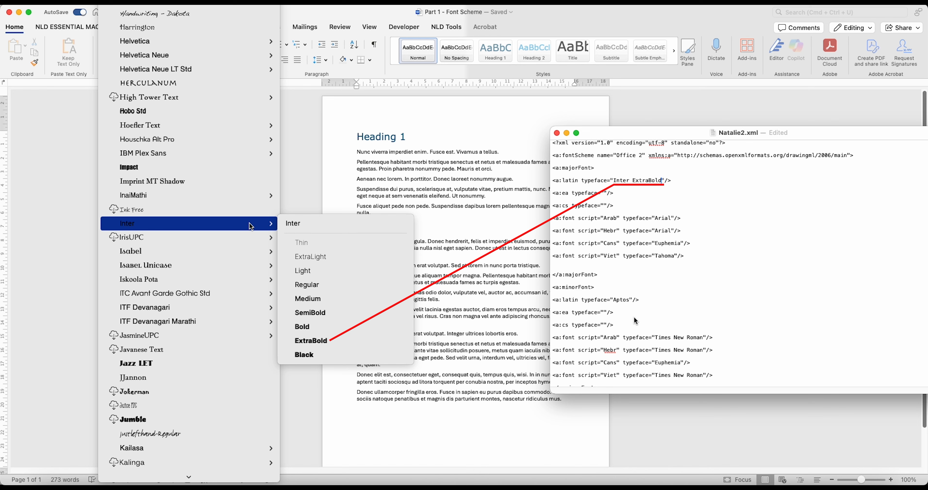
double_click(622, 300)
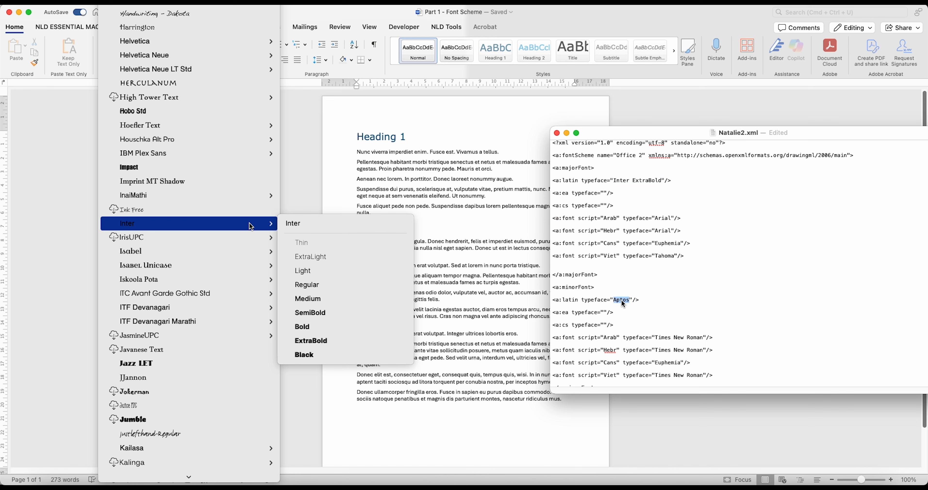
text(Inter)
key(super+s)
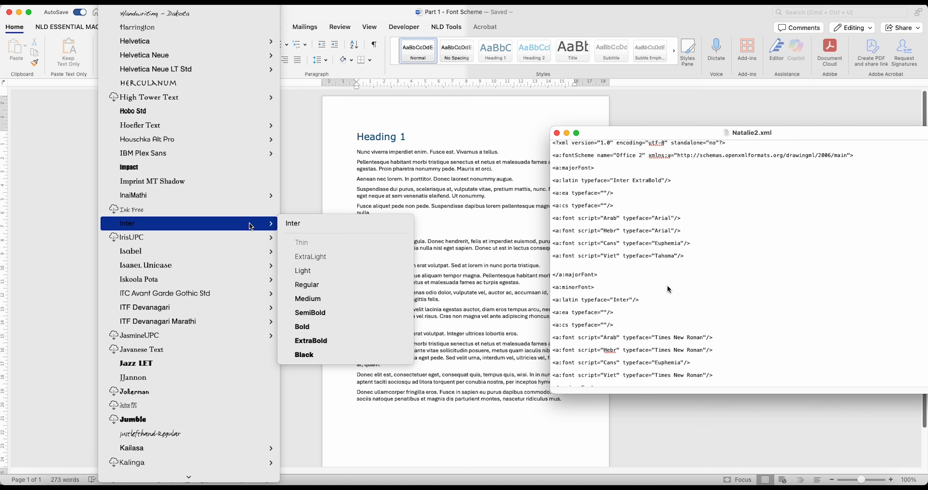
Apply the custom theme font set with Inter ExtraBold headings and Inter body to the Word document.
click(489, 303)
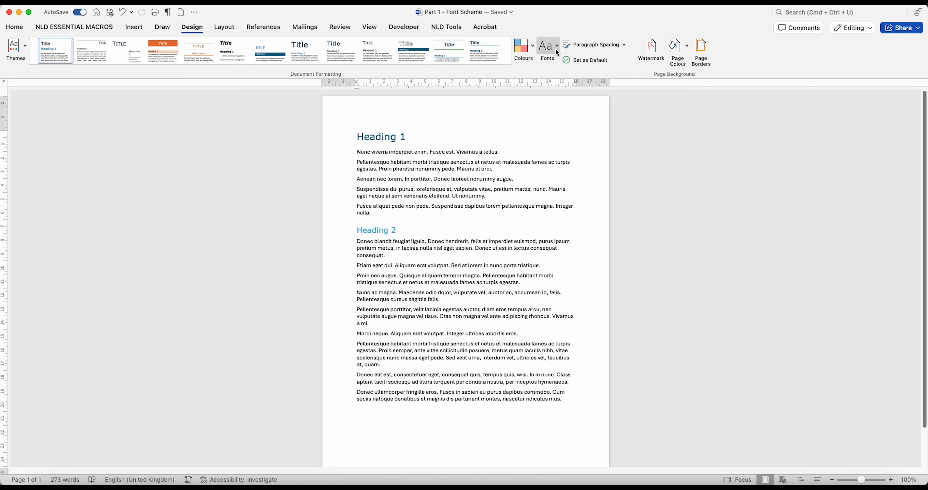
click(556, 50)
drag(647, 71, 647, 134)
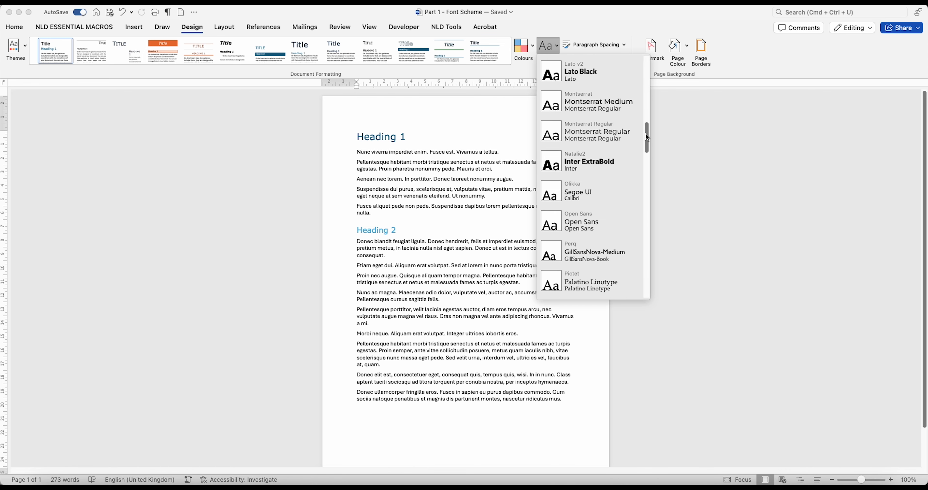
click(587, 163)
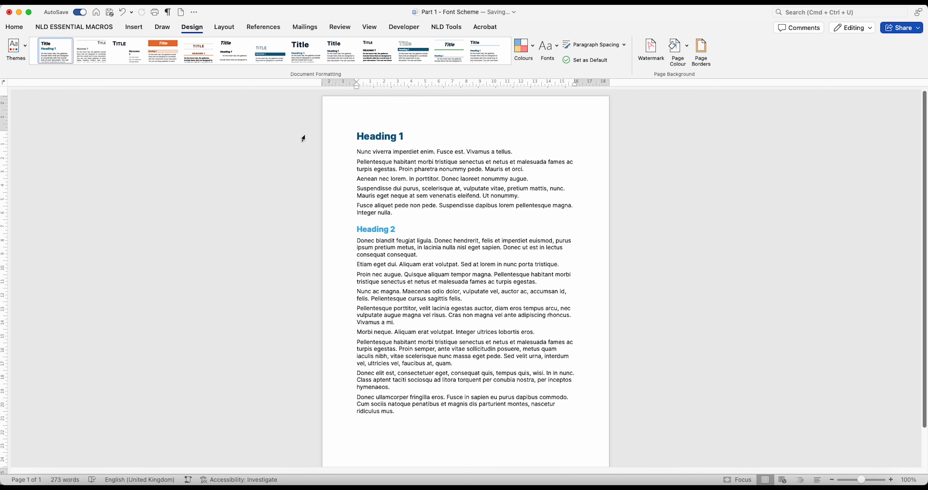
Check which theme fonts are assigned to Heading 1 and to the body text in Word's font list.
click(22, 31)
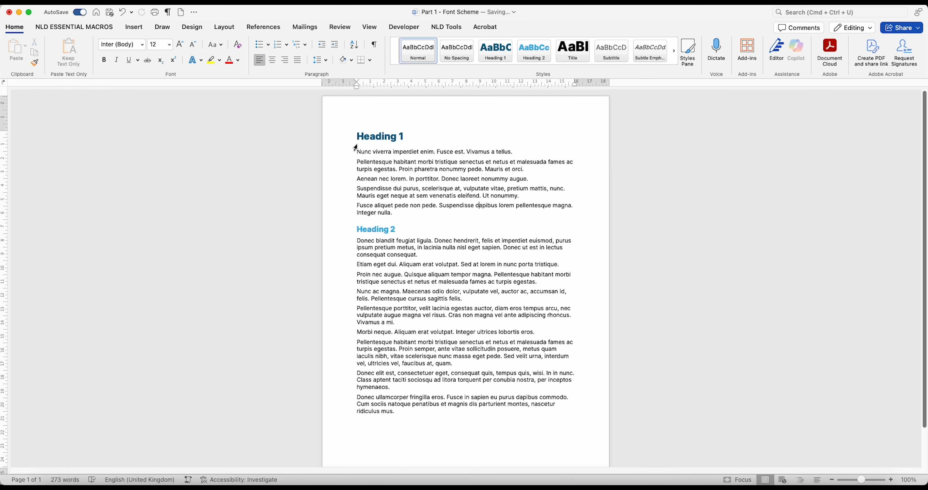
click(392, 136)
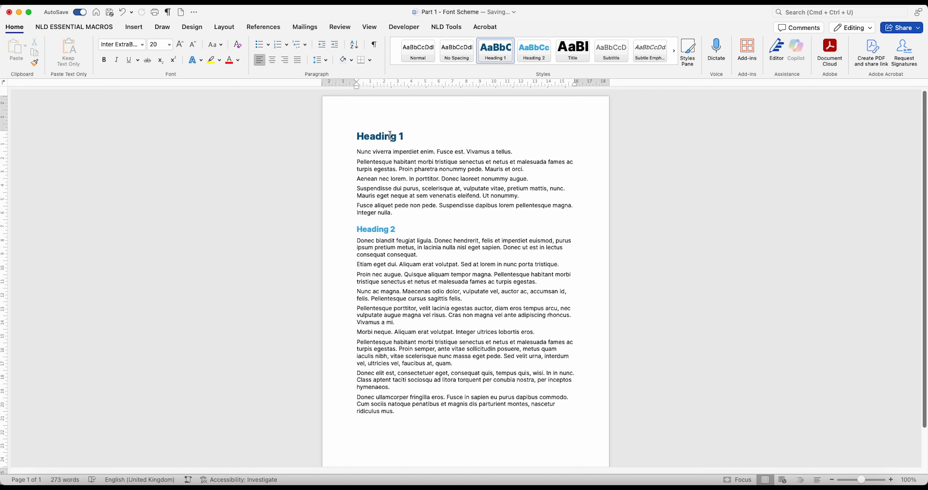
click(142, 47)
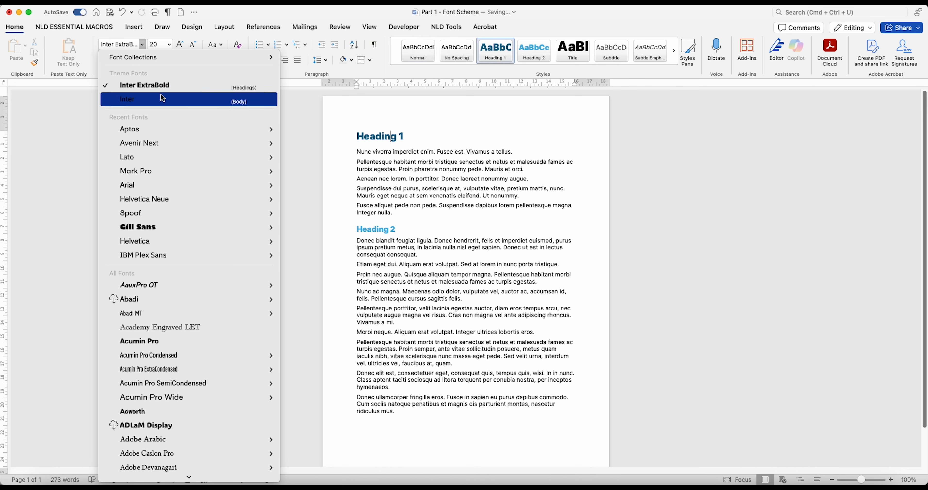
click(414, 197)
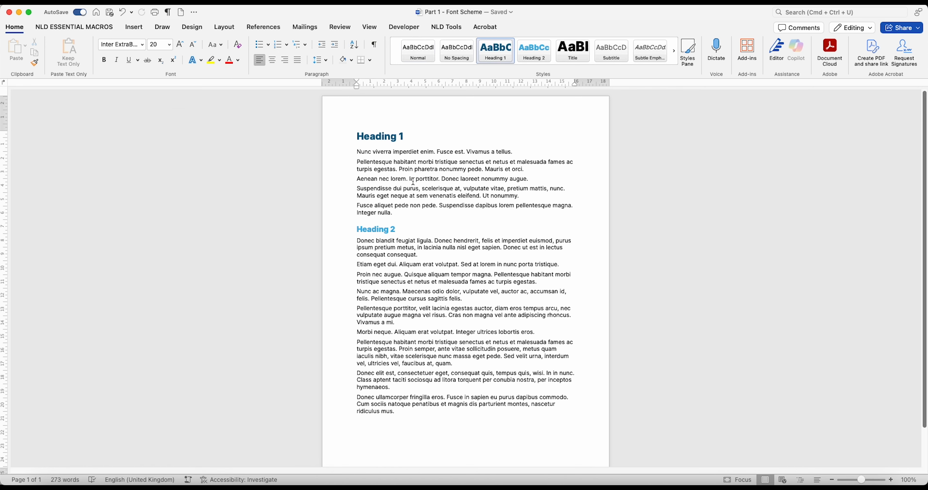
click(142, 44)
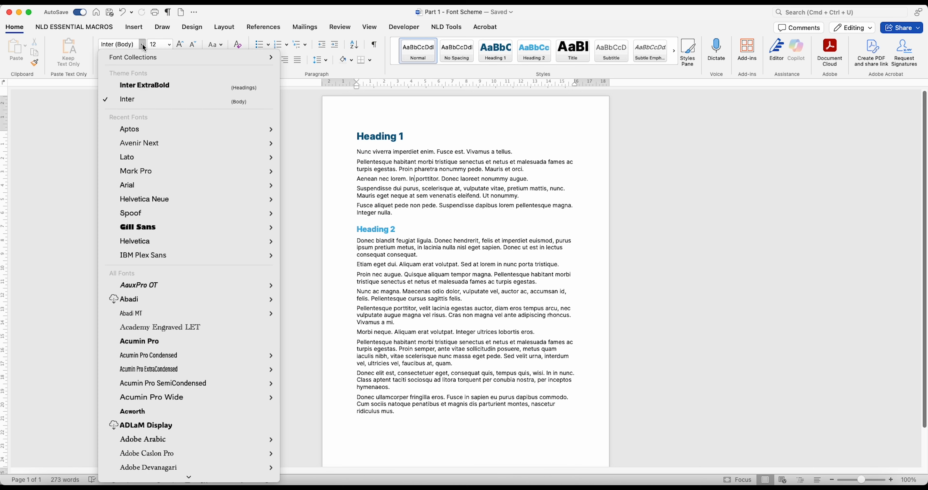
click(406, 177)
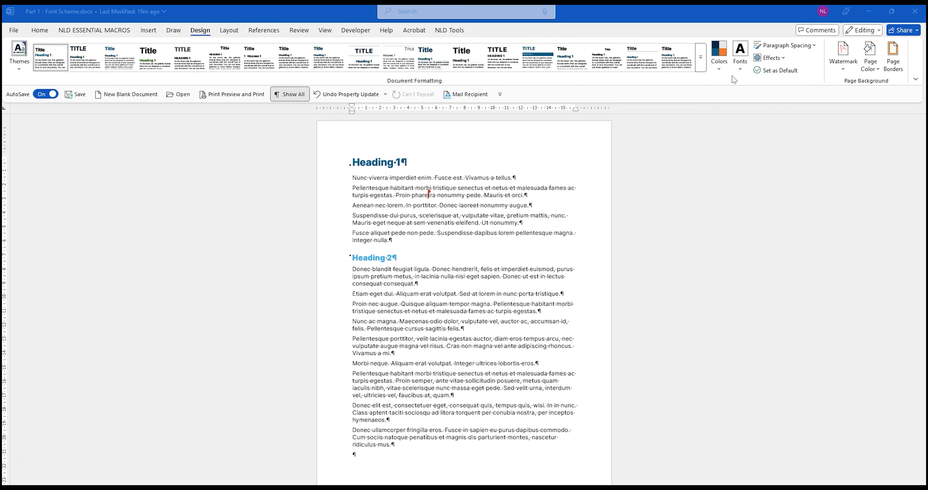
Switch to Word for Windows, begin a new custom theme font set and try Arial Bold as its heading font.
click(742, 71)
click(741, 70)
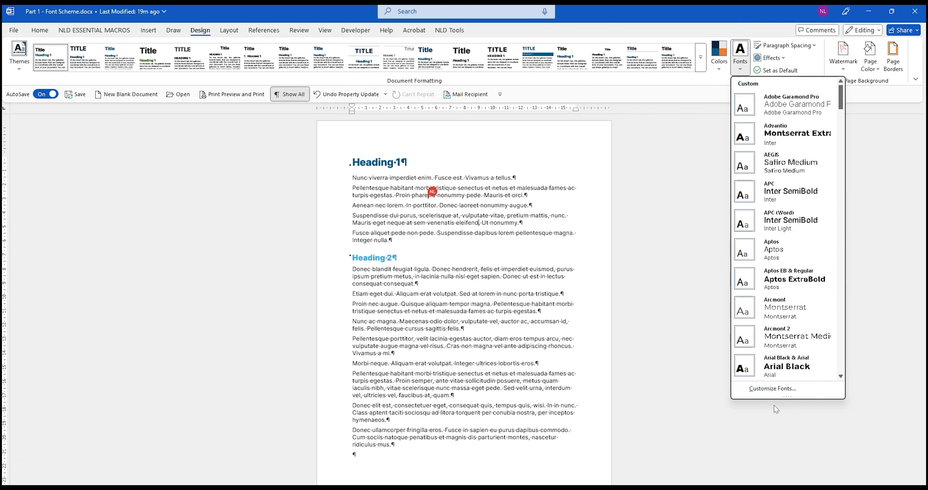
click(789, 394)
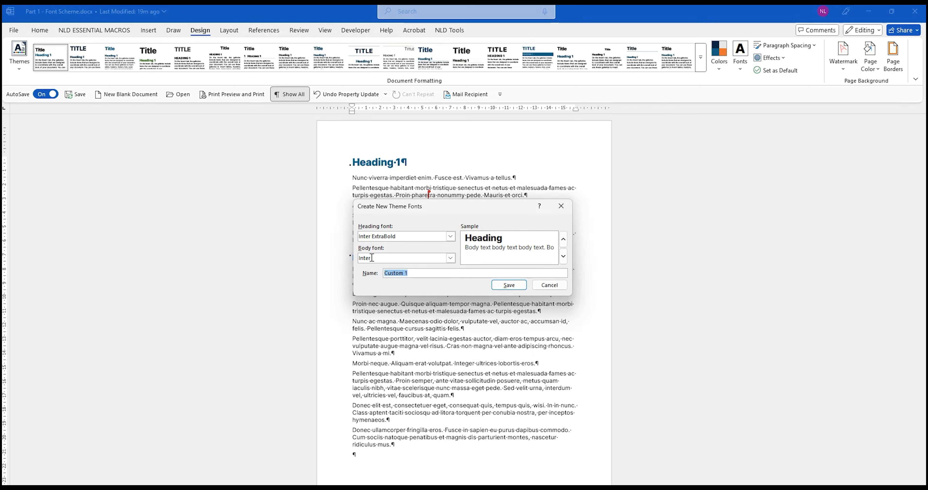
click(450, 237)
click(451, 238)
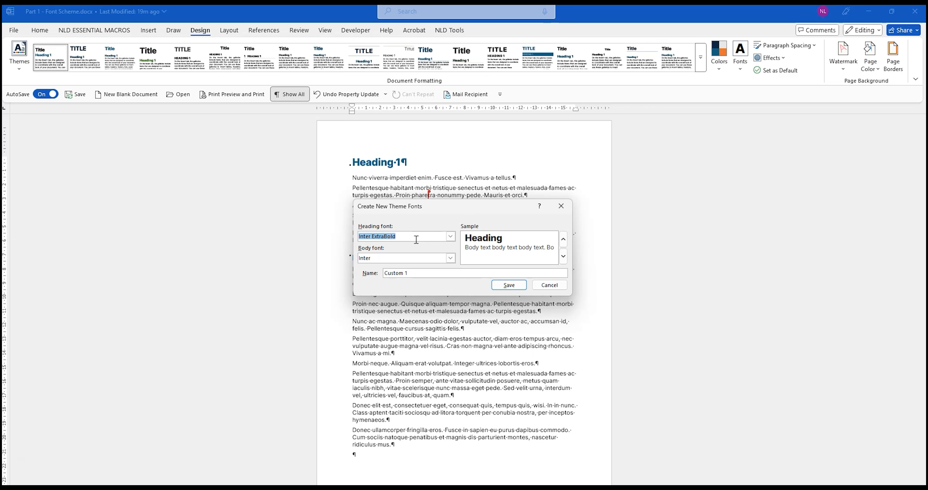
text(Ari)
text(al Bo)
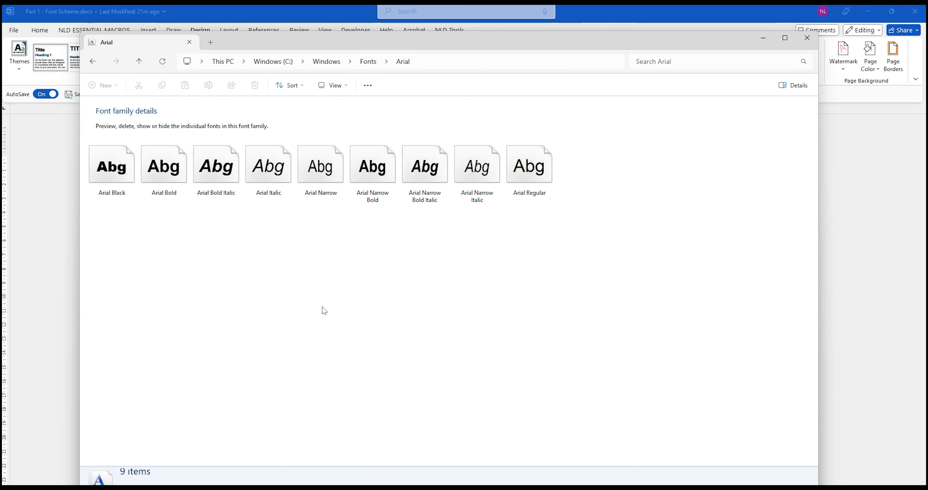
Examine Arial Bold in the Windows Fonts folder, Arial in Word's font list on the Mac, and reveal Font Book's Arial Bold file in Finder.
click(159, 185)
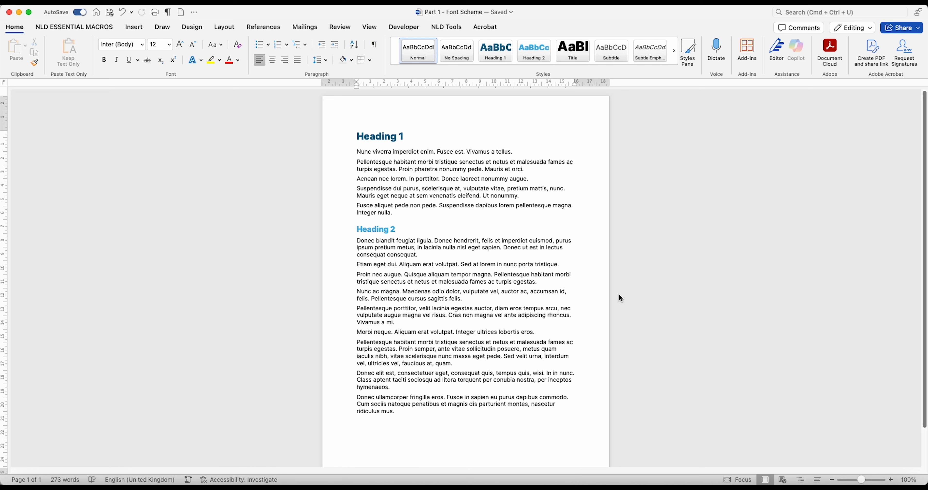
click(143, 45)
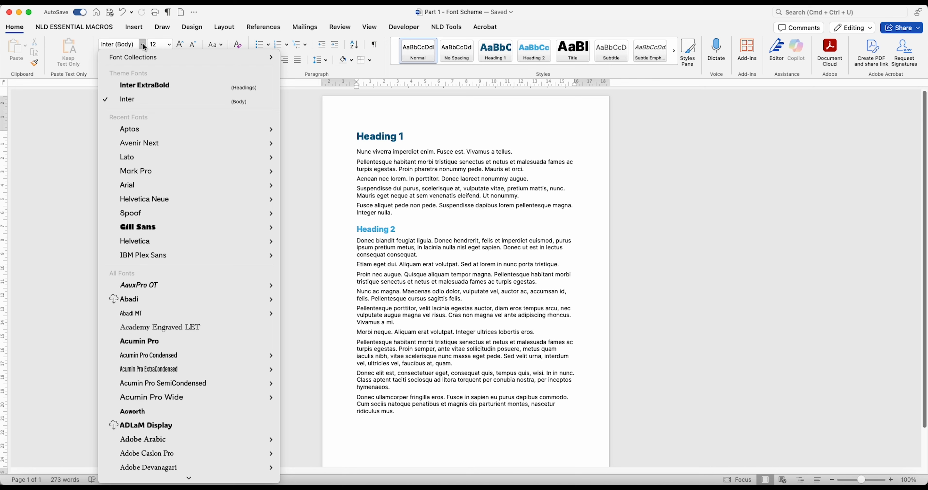
mouse_move(197, 186)
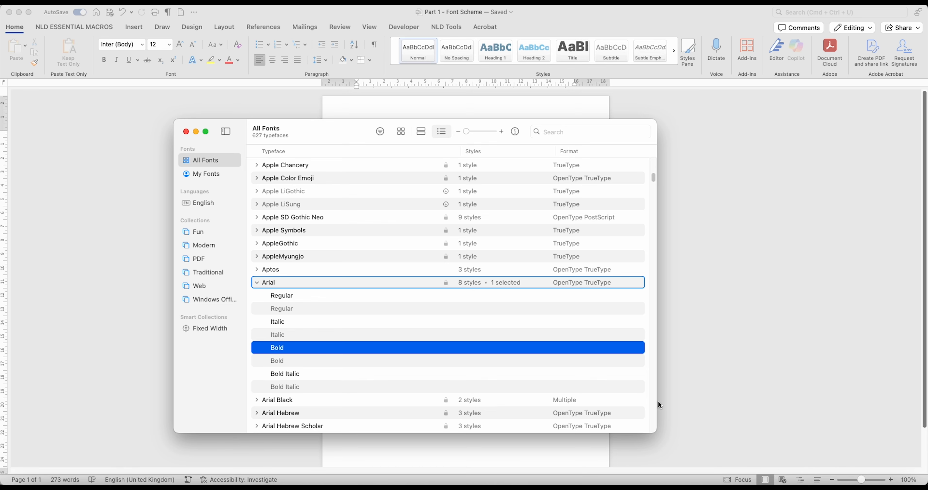
right_click(285, 350)
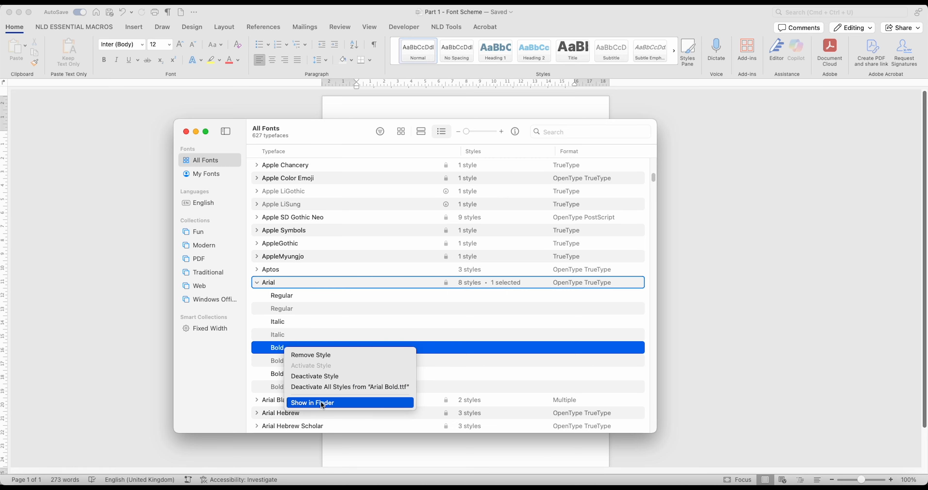
click(359, 403)
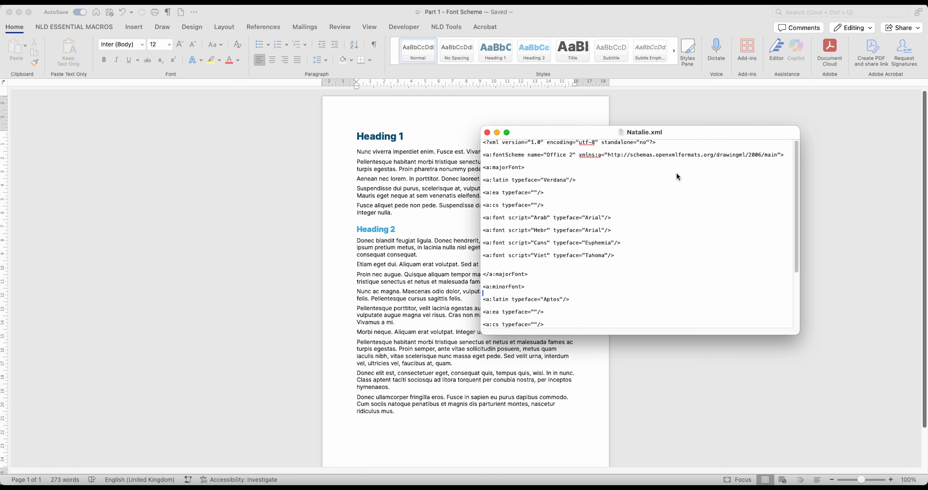
Rename the XML file with Verdana and Aptos typefaces by adding 3 to the end of its name.
click(649, 132)
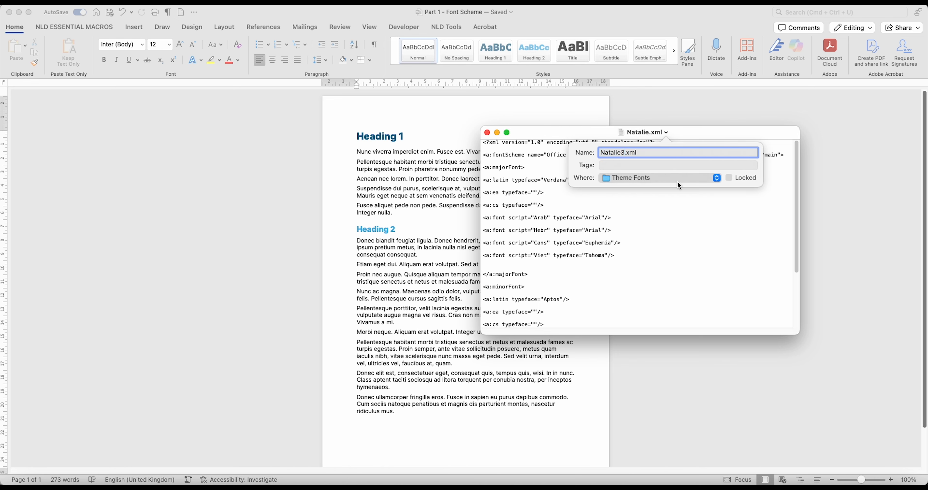
text(3)
click(651, 221)
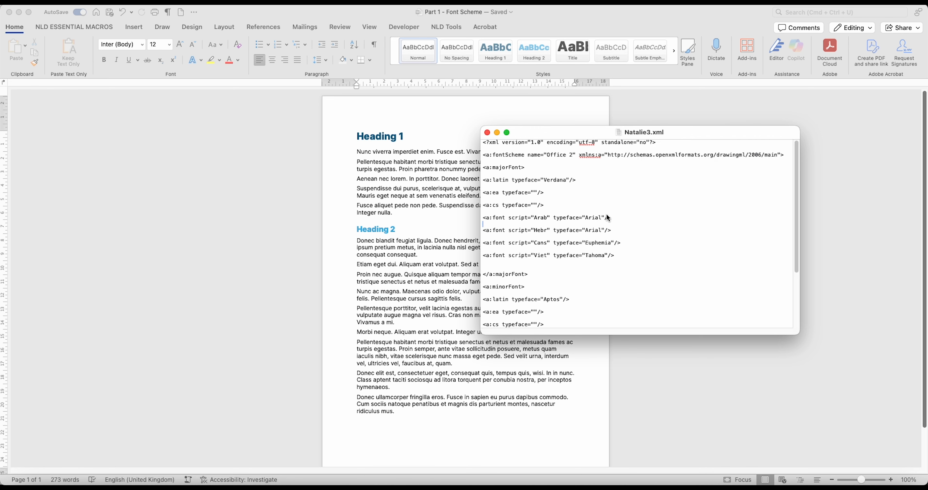
Change the major Latin typeface in the font scheme XML to Arial Bold.
drag(483, 168, 511, 170)
drag(492, 180, 551, 181)
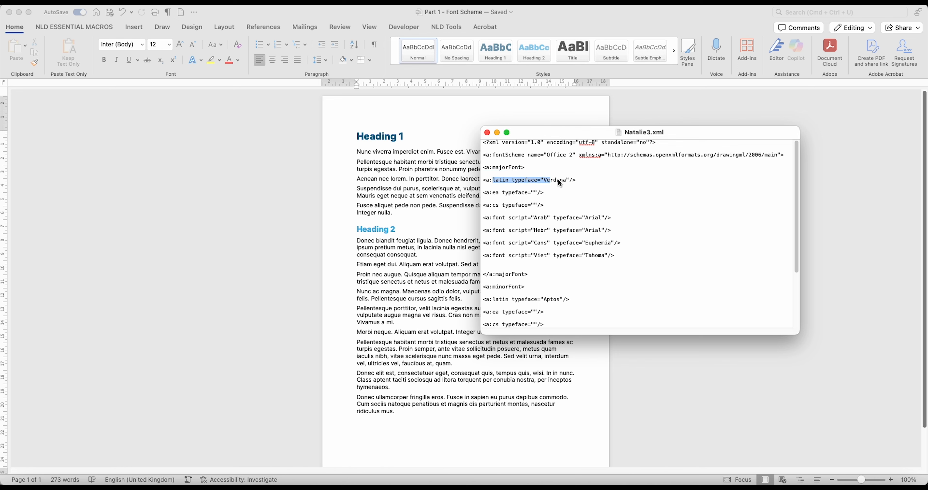
click(559, 181)
text(Ari)
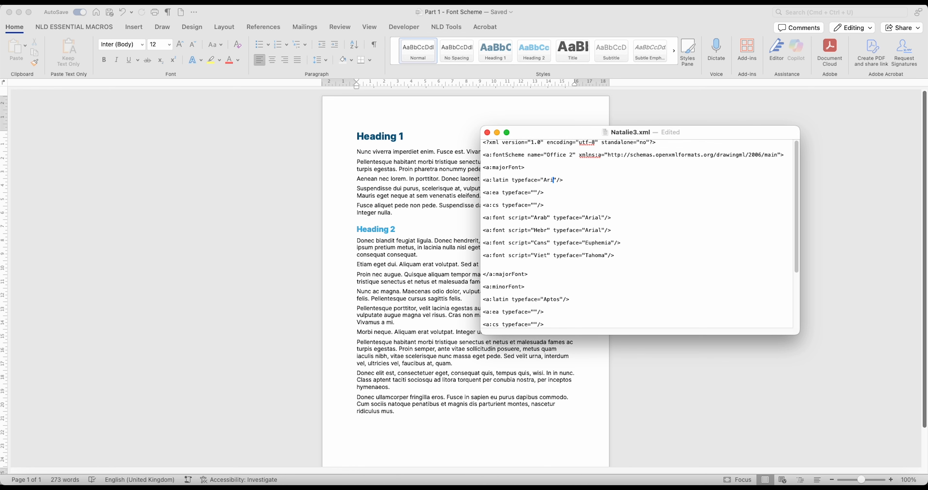
text(al Bold)
Change the minor Latin typeface to Arial and save the font scheme XML file.
drag(484, 288, 504, 288)
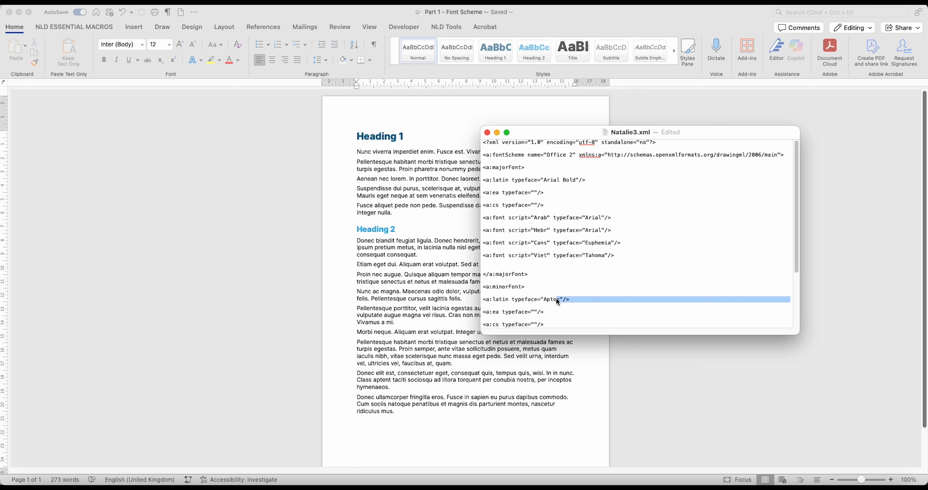
click(550, 301)
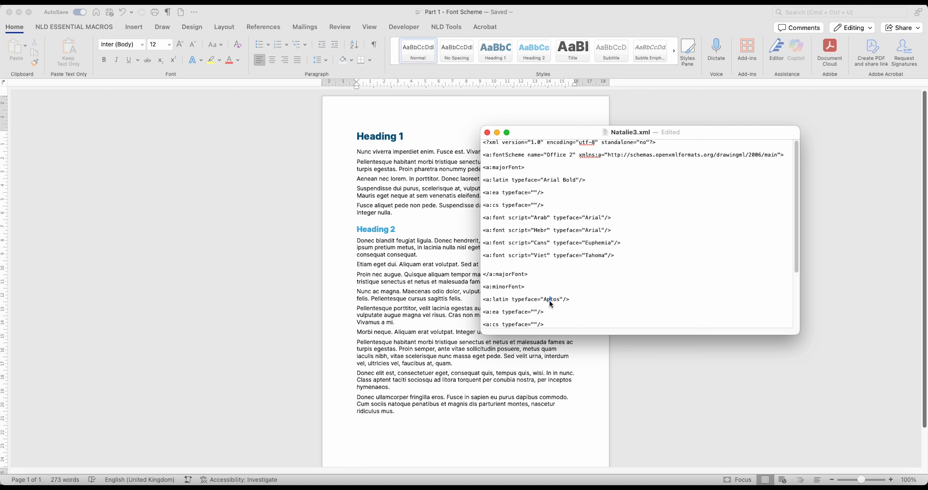
text(Arial)
key(super+s)
Apply the custom theme font set with Arial Bold headings and Arial body in Word, and check the body text's font.
click(398, 190)
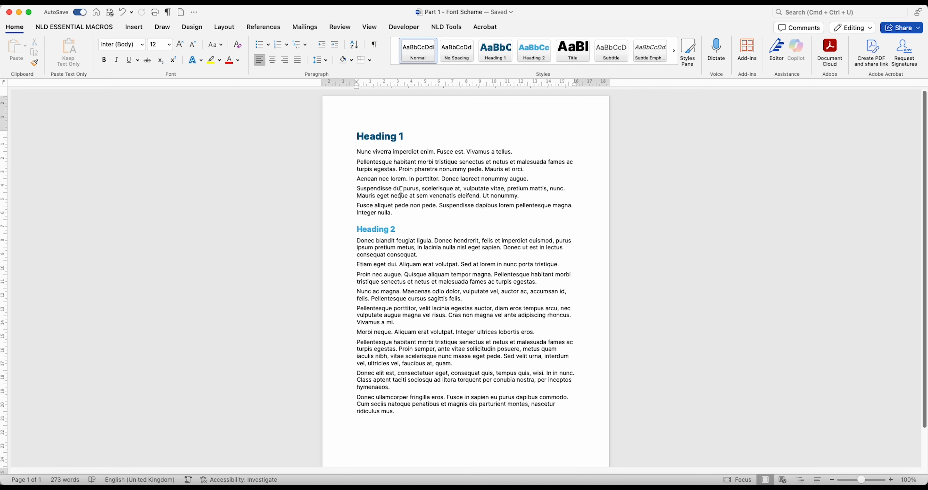
click(192, 29)
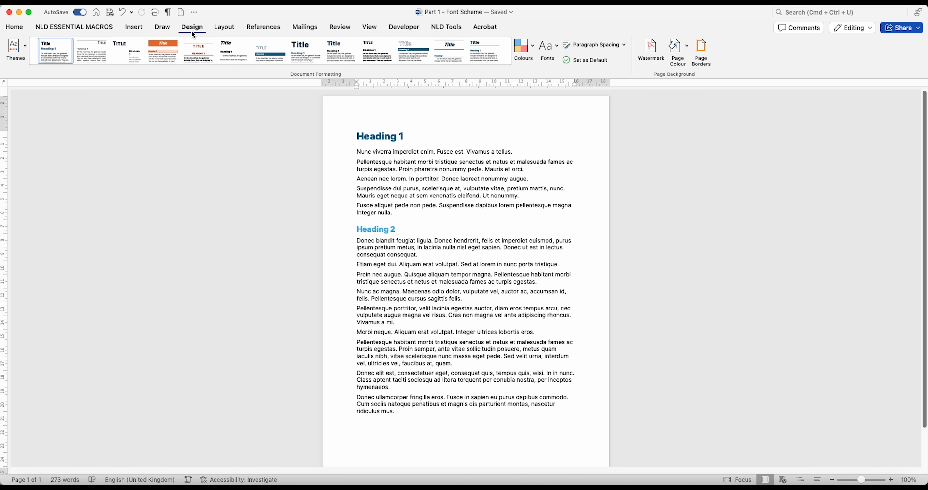
click(546, 49)
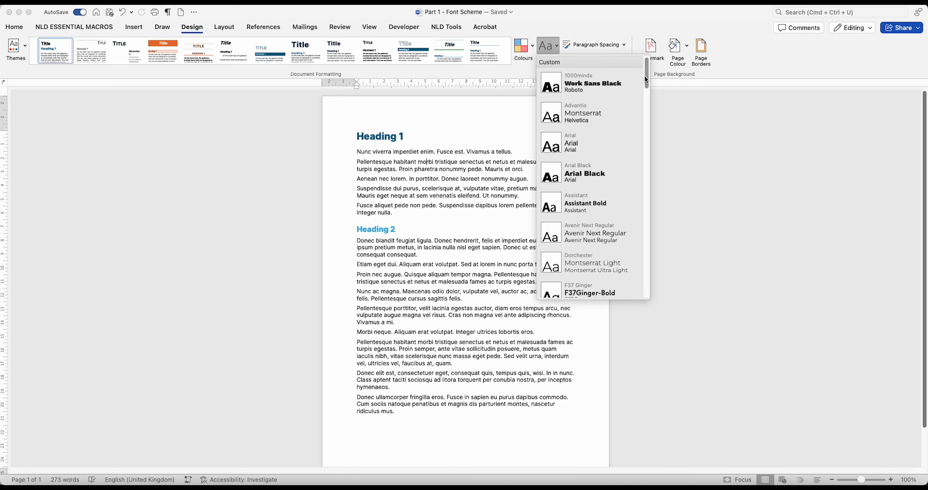
drag(646, 75, 641, 143)
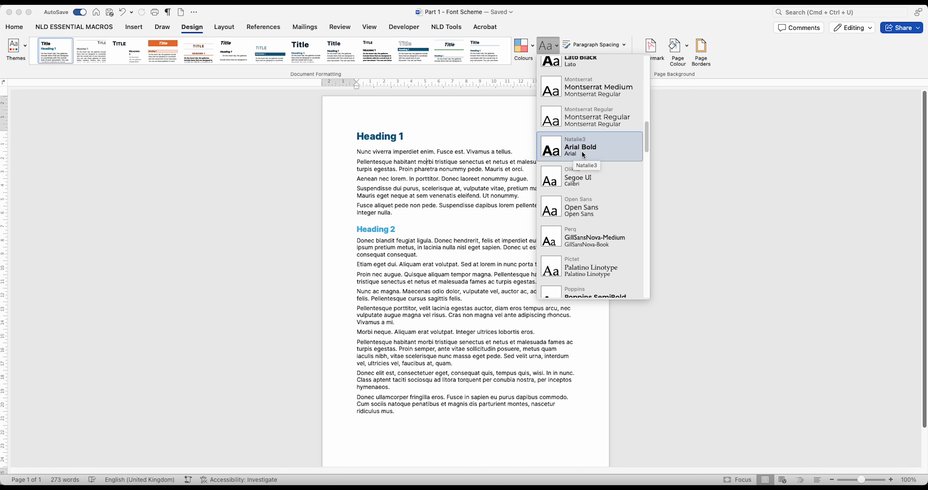
click(610, 153)
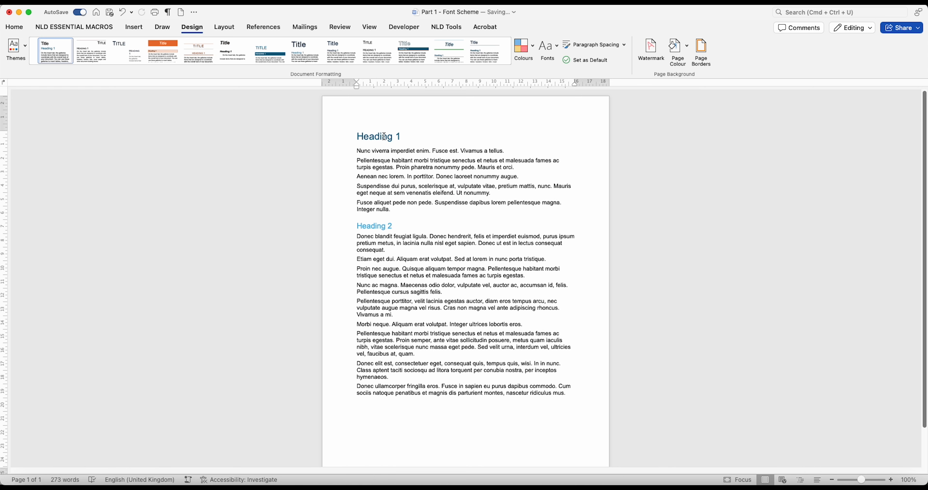
click(395, 177)
click(15, 27)
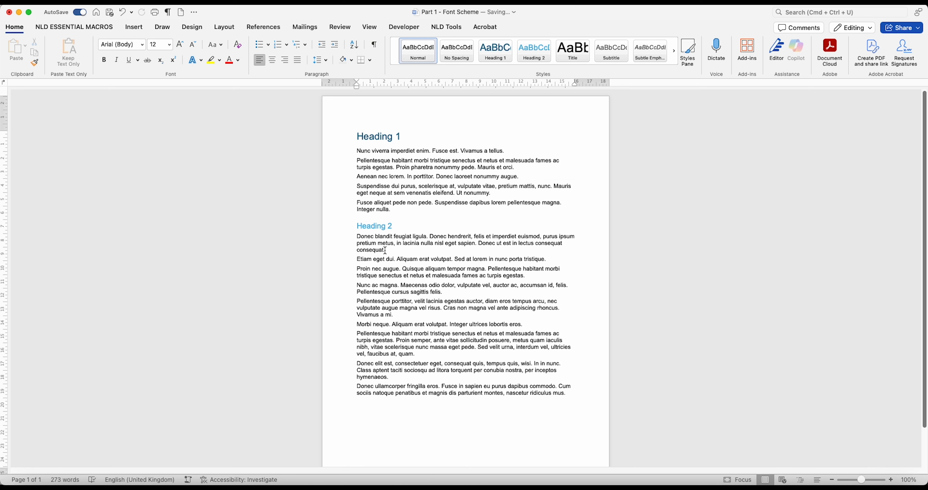
Check which theme font the Heading 1 paragraph uses in the list of available fonts.
click(386, 137)
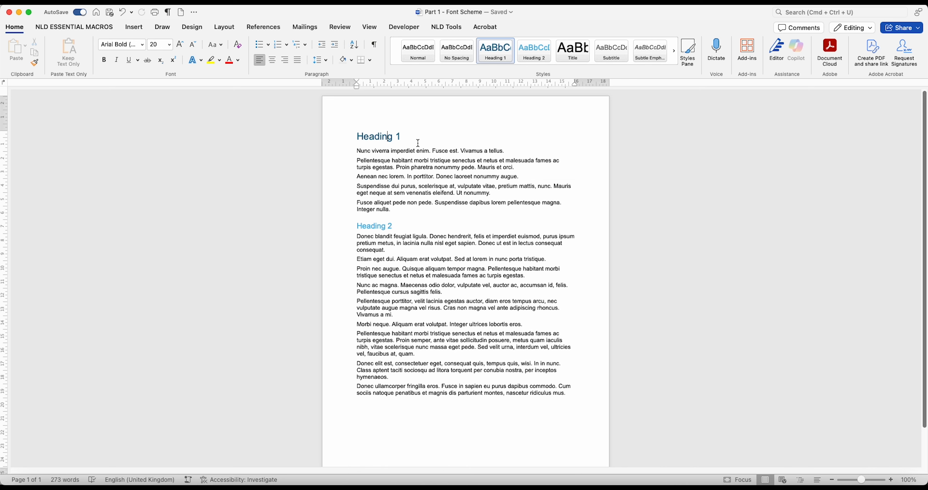
click(143, 46)
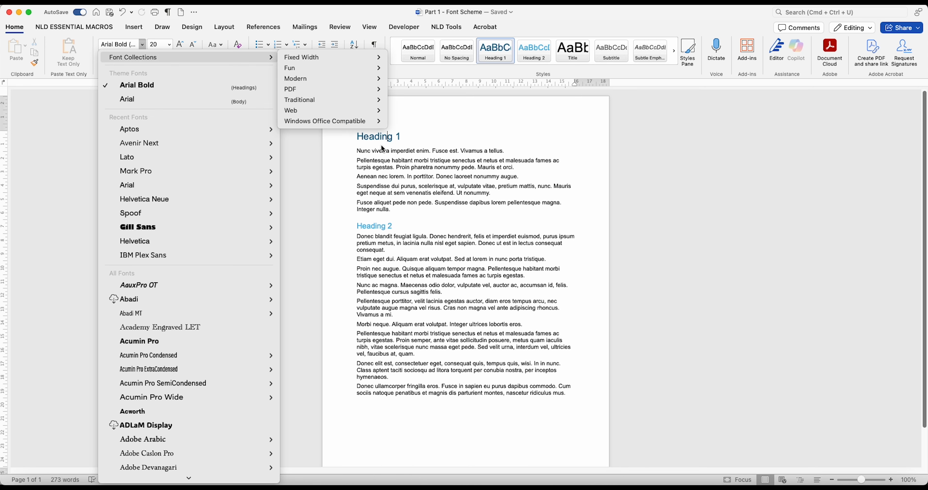
click(370, 139)
Try bold formatting directly on the Heading 1 line of text, and undo it.
click(344, 142)
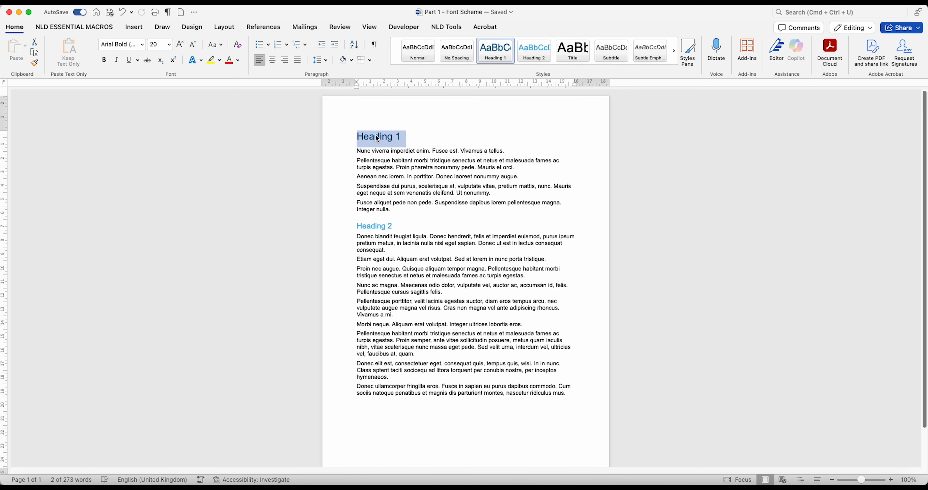
click(102, 64)
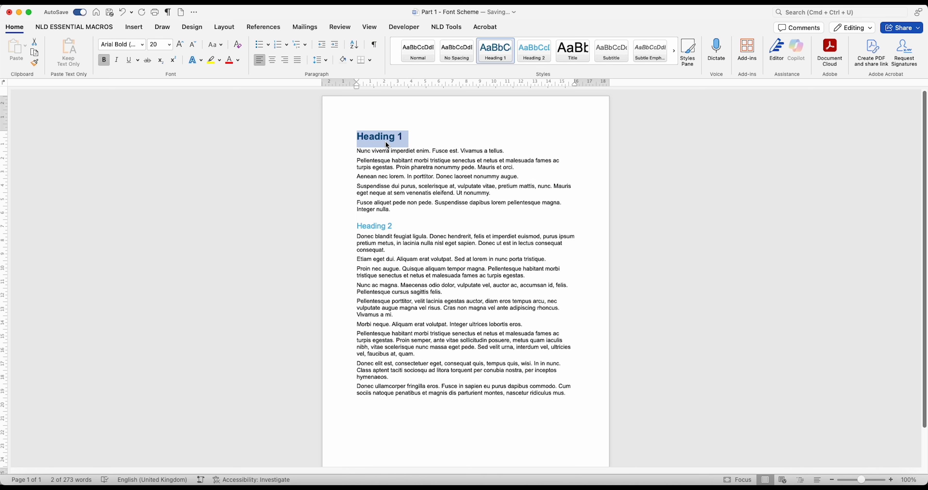
key(super+z)
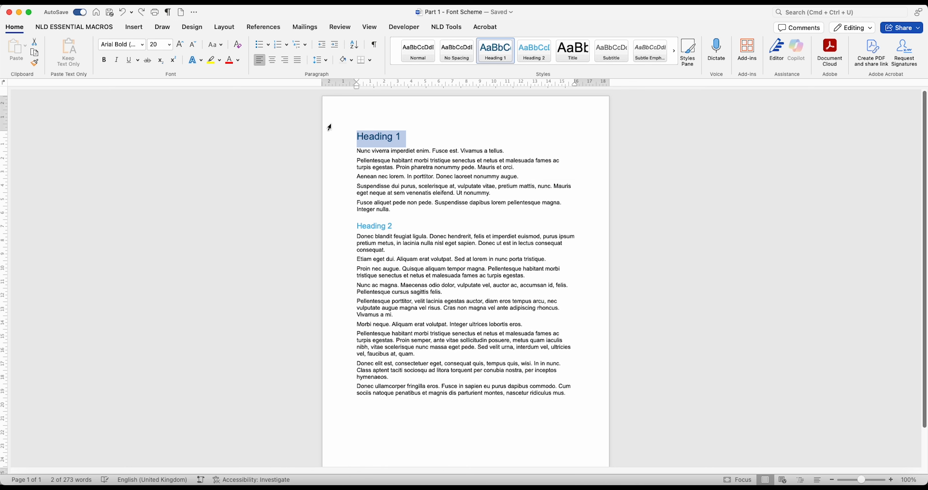
Modify the Heading 1 style so that its font formatting is bold.
click(388, 136)
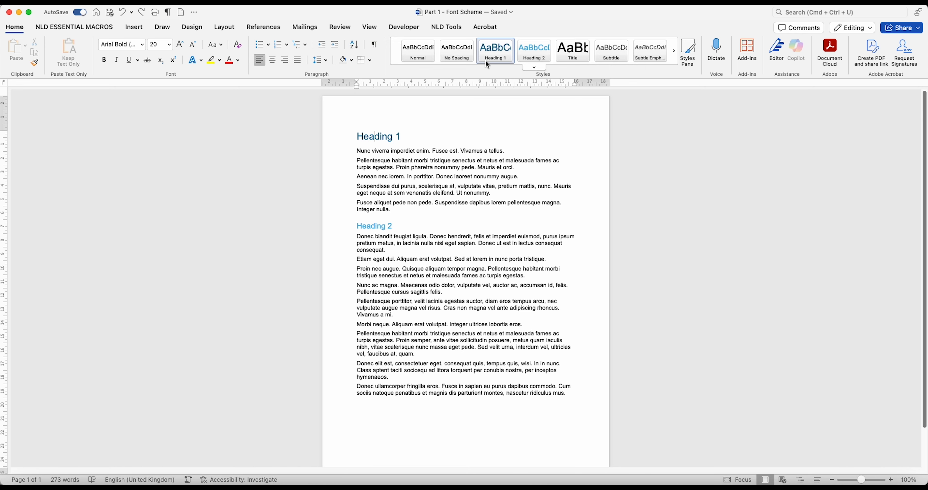
right_click(495, 55)
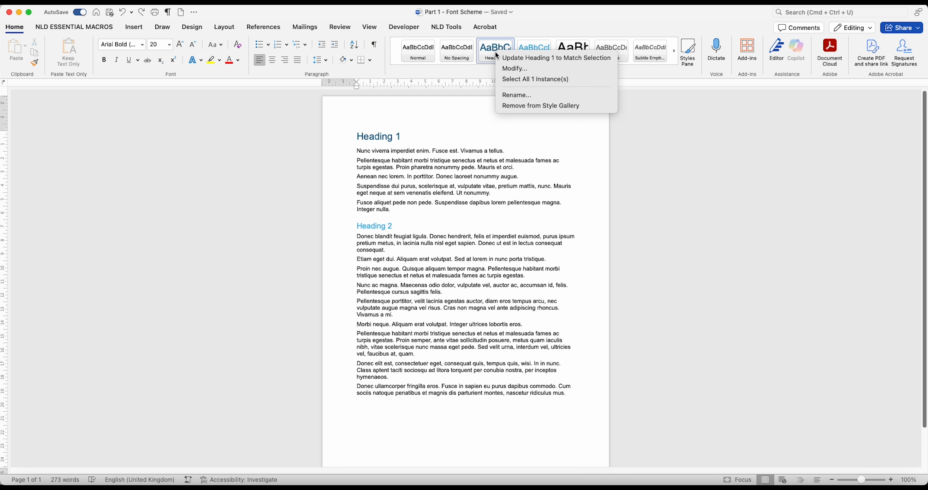
click(516, 72)
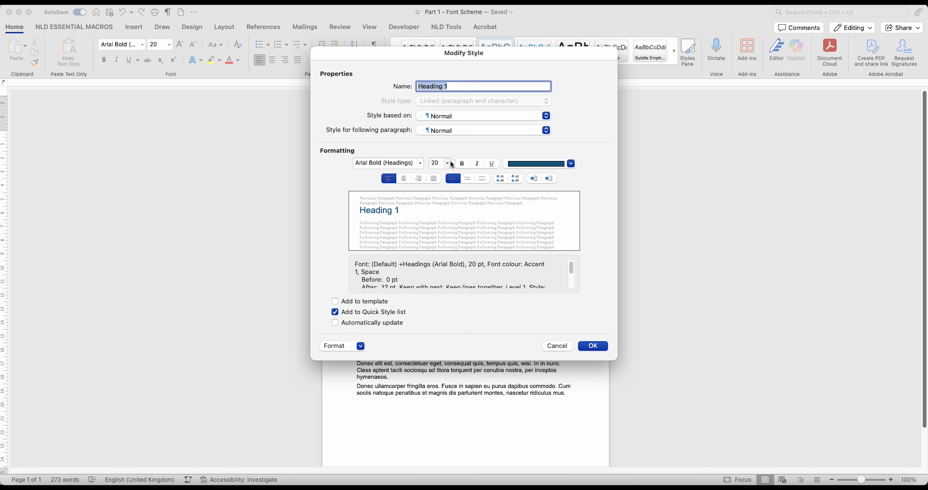
click(462, 165)
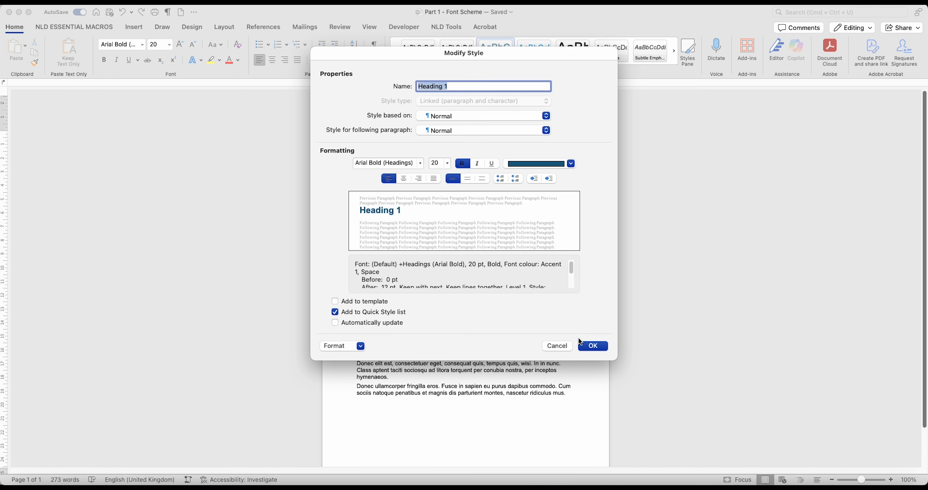
click(591, 347)
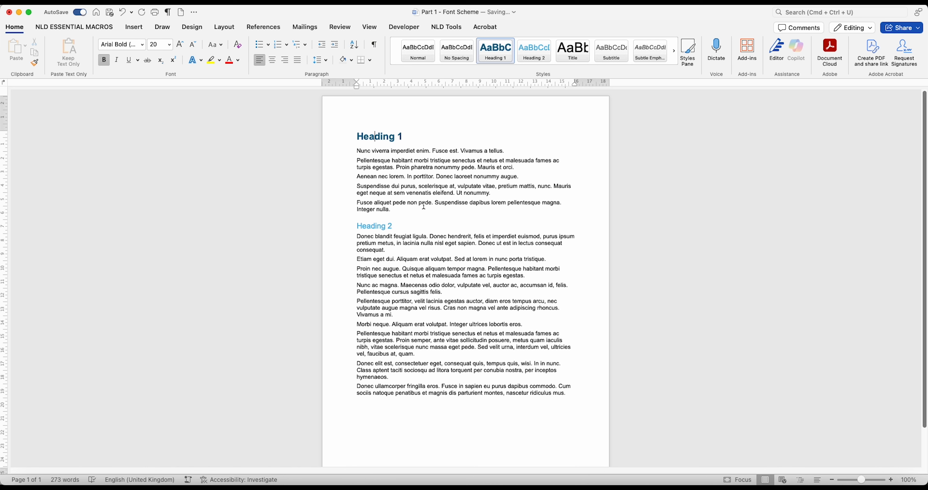